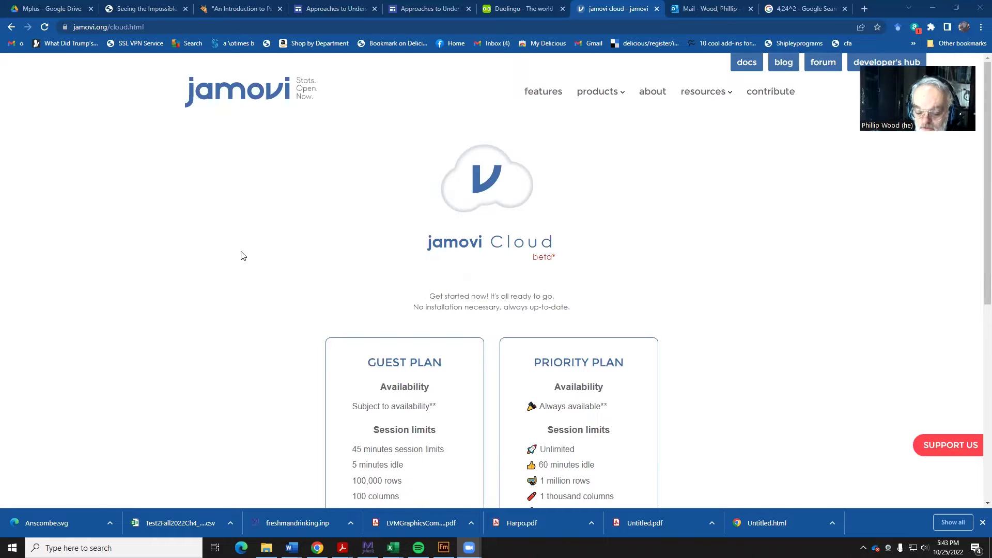
# - Scroll past the Guest and Priority plans and launch a free jamovi Cloud guest session
pyautogui.scroll(-3, 243, 256)
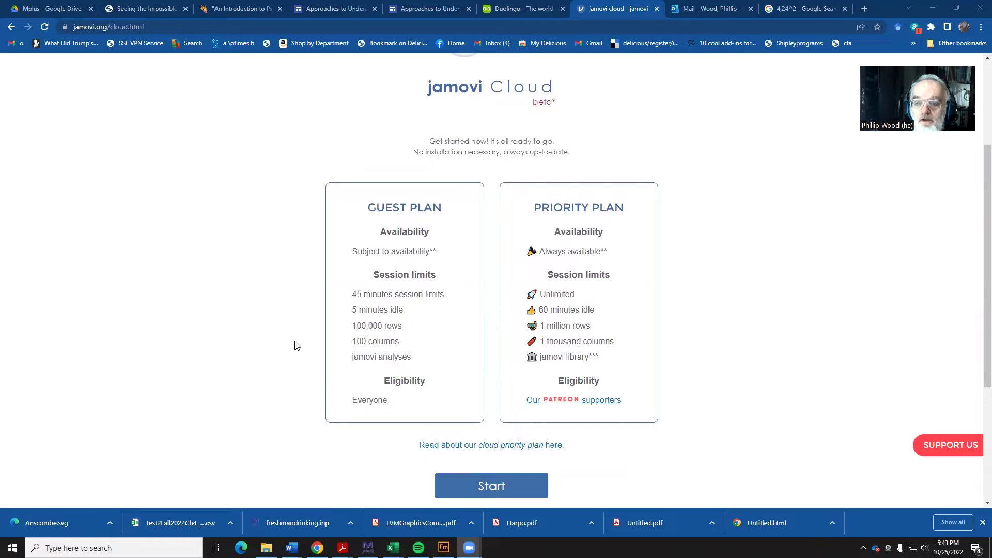
pyautogui.scroll(-2, 296, 344)
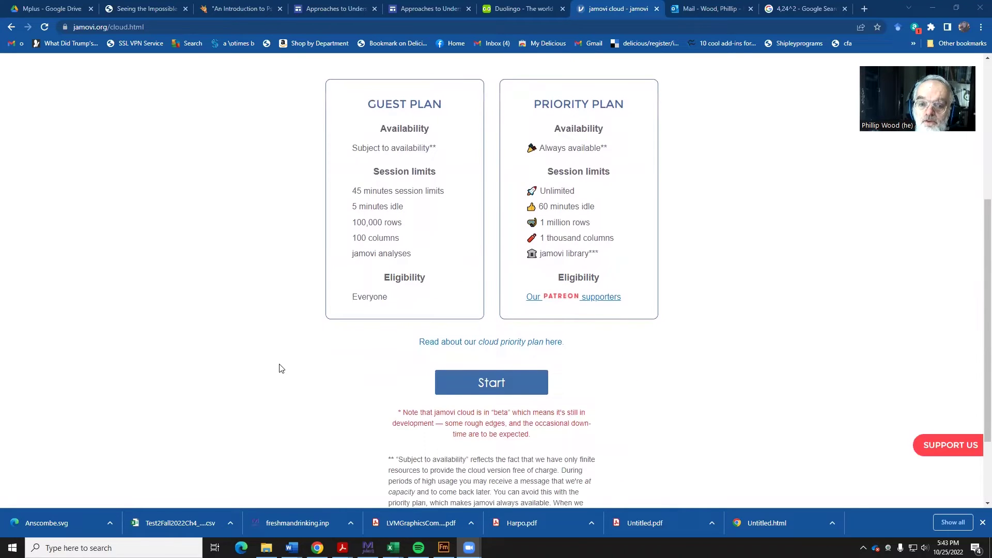
pyautogui.scroll(2, 281, 369)
pyautogui.scroll(-1, 282, 367)
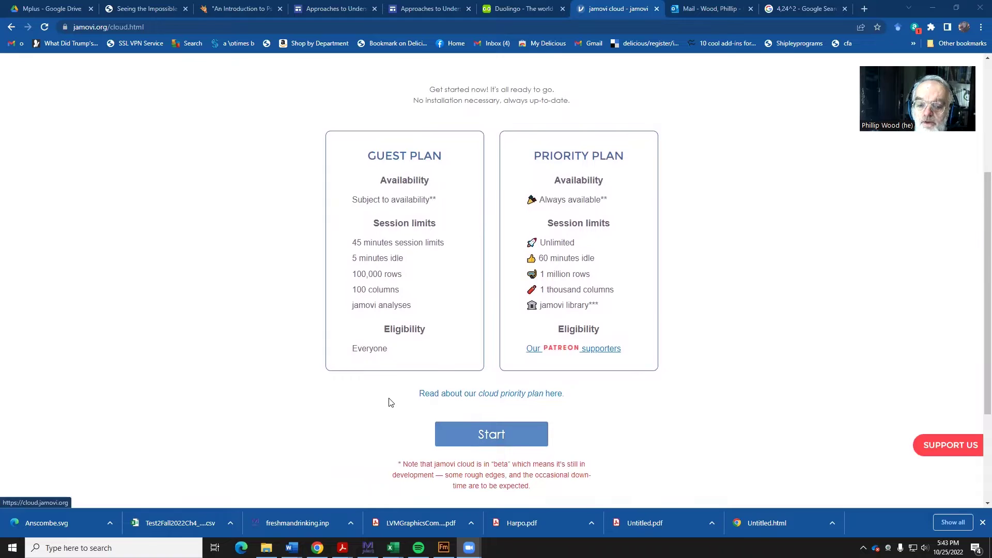
pyautogui.scroll(-1, 387, 401)
pyautogui.click(470, 390)
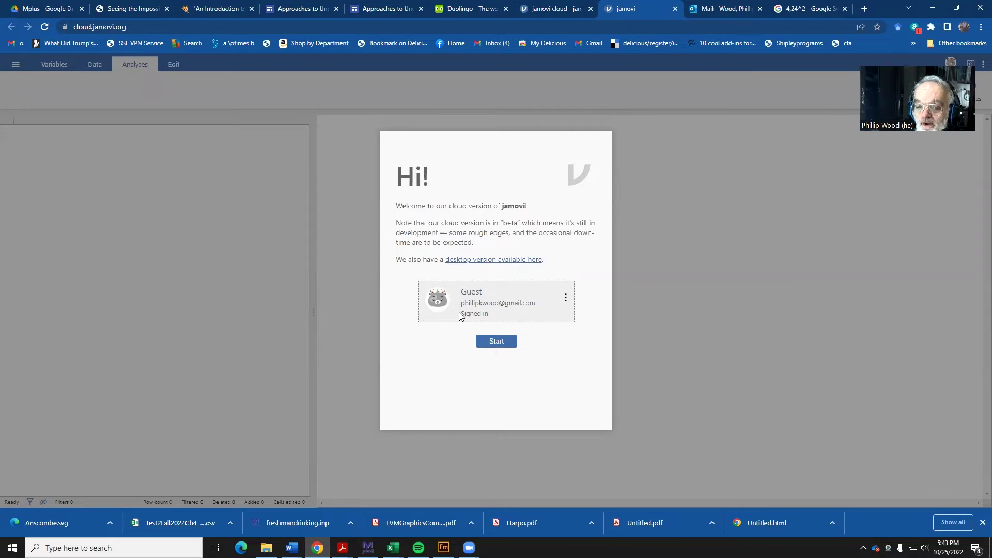
# - Start the guest session from the 'Hi!' welcome dialog to load an empty Untitled sheet
pyautogui.click(487, 343)
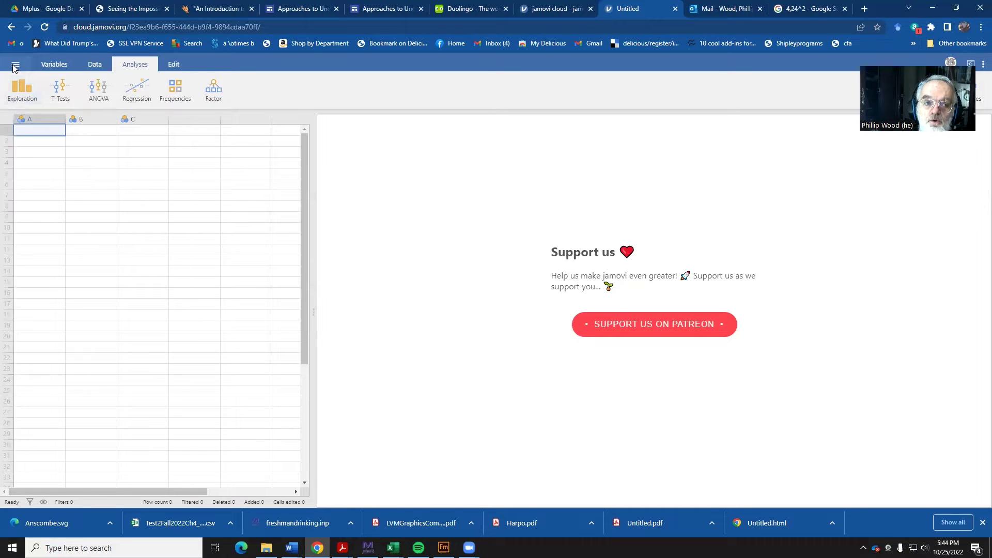
# - Open the Anscombe dataset from the Data Library by searching 'ansc'
pyautogui.click(15, 65)
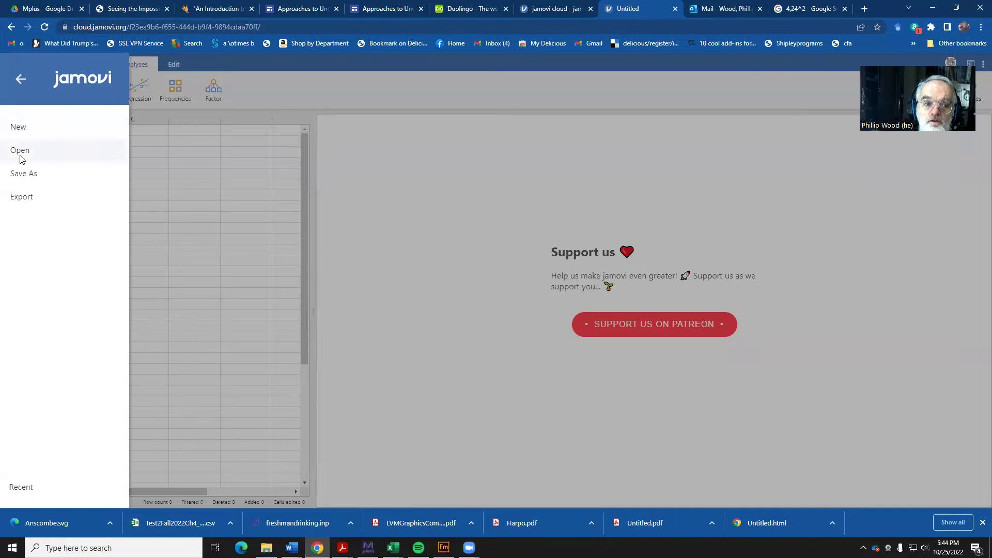
pyautogui.click(22, 157)
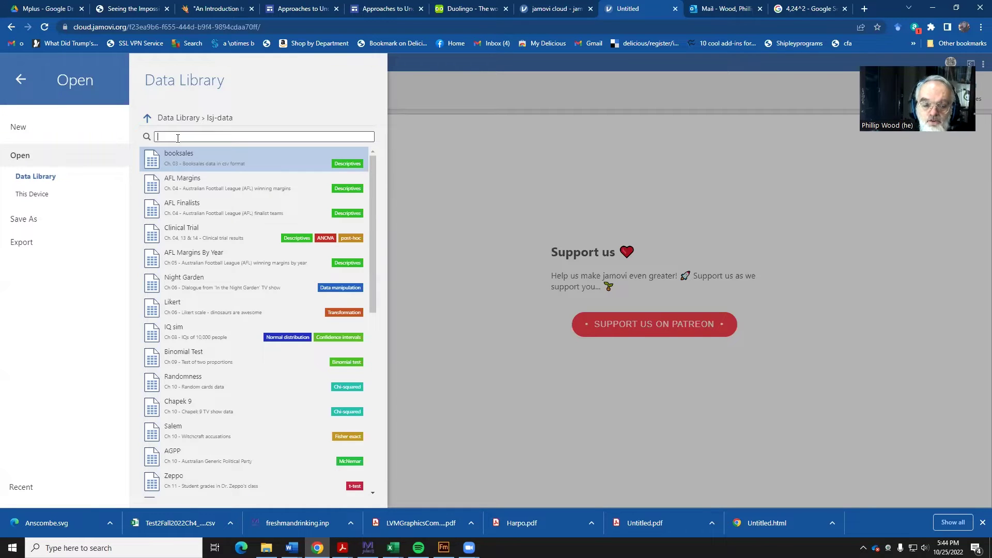
pyautogui.write('ans')
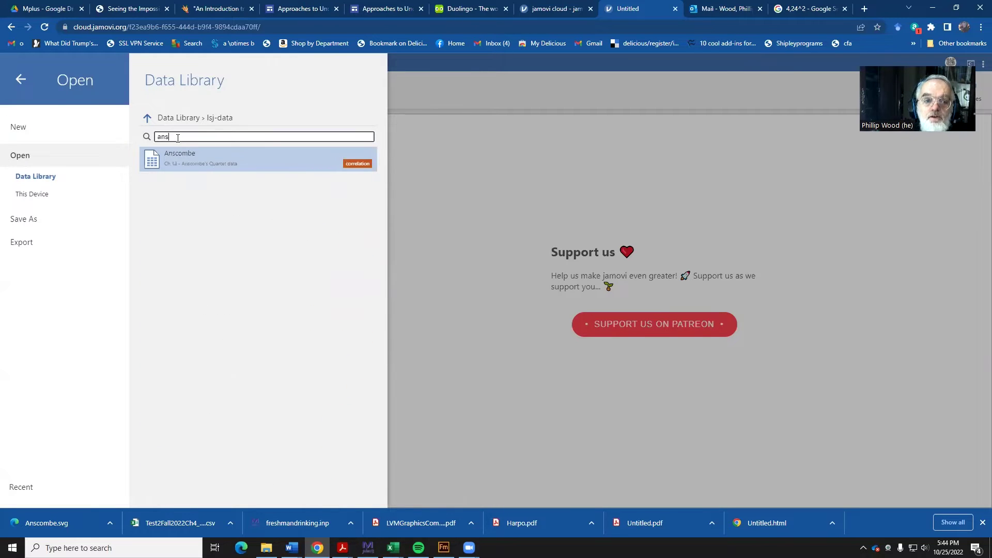
pyautogui.write('c')
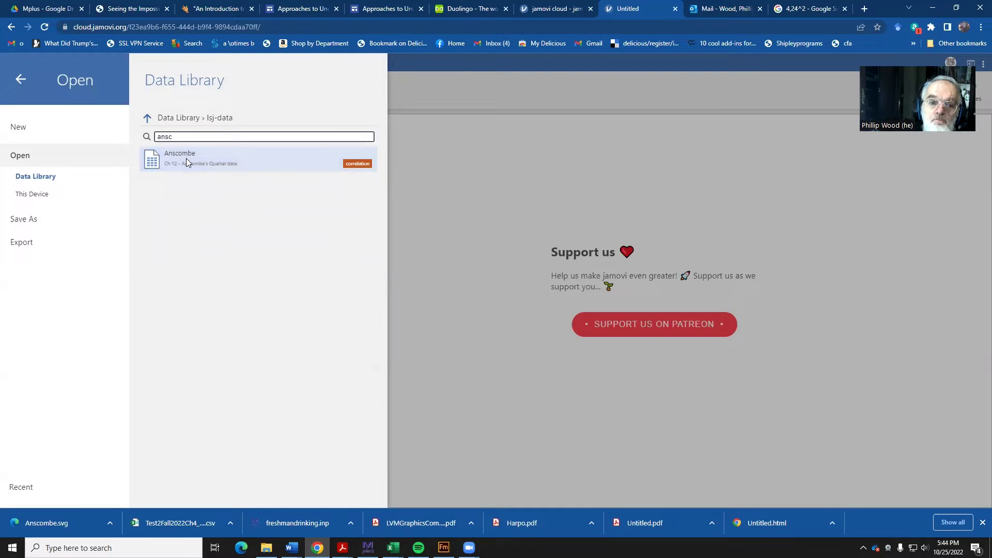
pyautogui.click(185, 158)
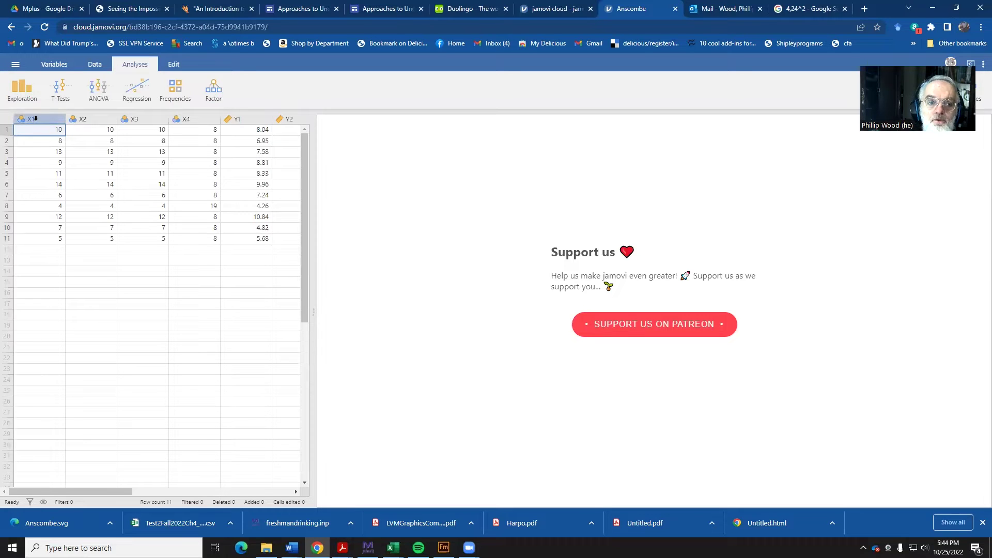
# - Select columns X1–X4 and set their measure type to Continuous in the variable Setup
pyautogui.click(36, 118)
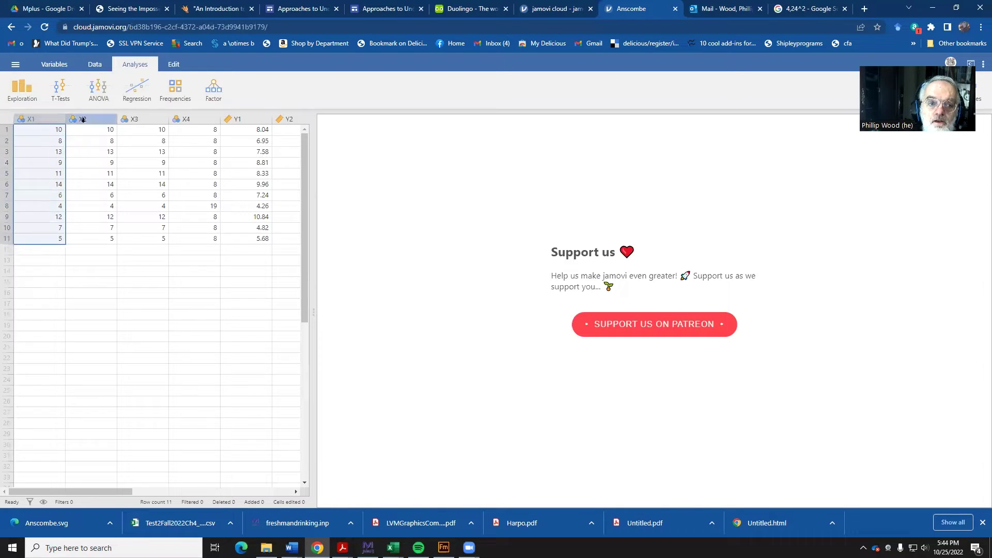
pyautogui.click(115, 119)
pyautogui.click(130, 119)
pyautogui.click(185, 120)
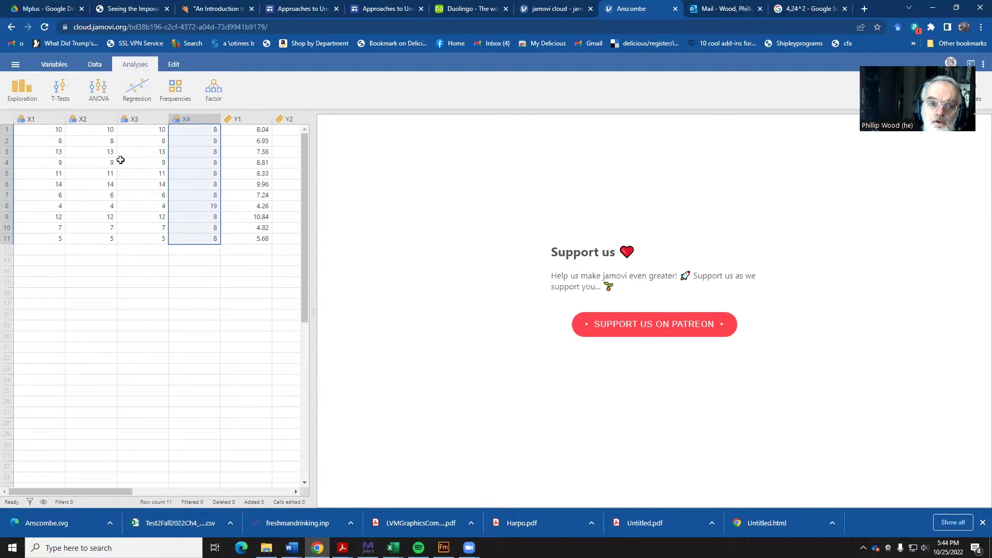
pyautogui.moveTo(41, 120); pyautogui.dragTo(175, 115)
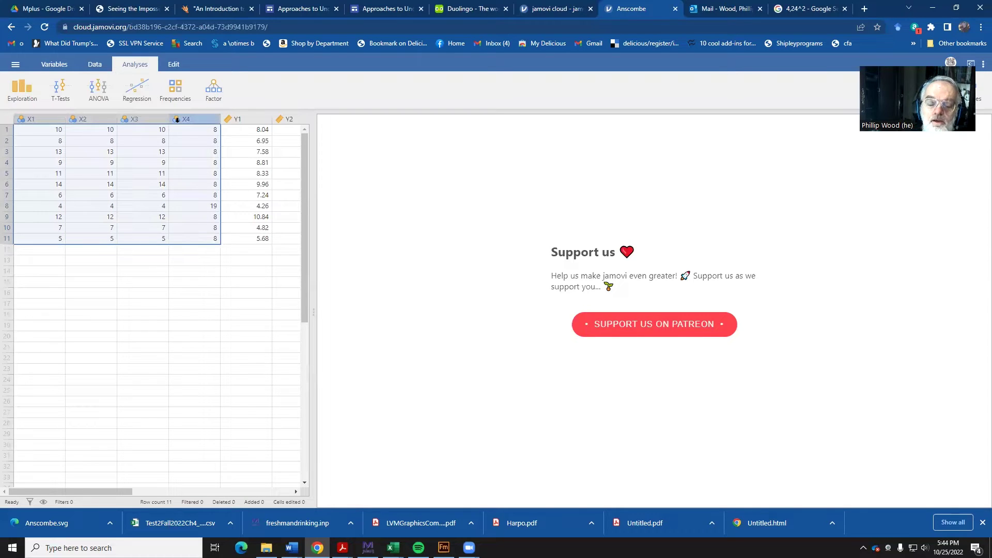
pyautogui.rightClick(176, 120)
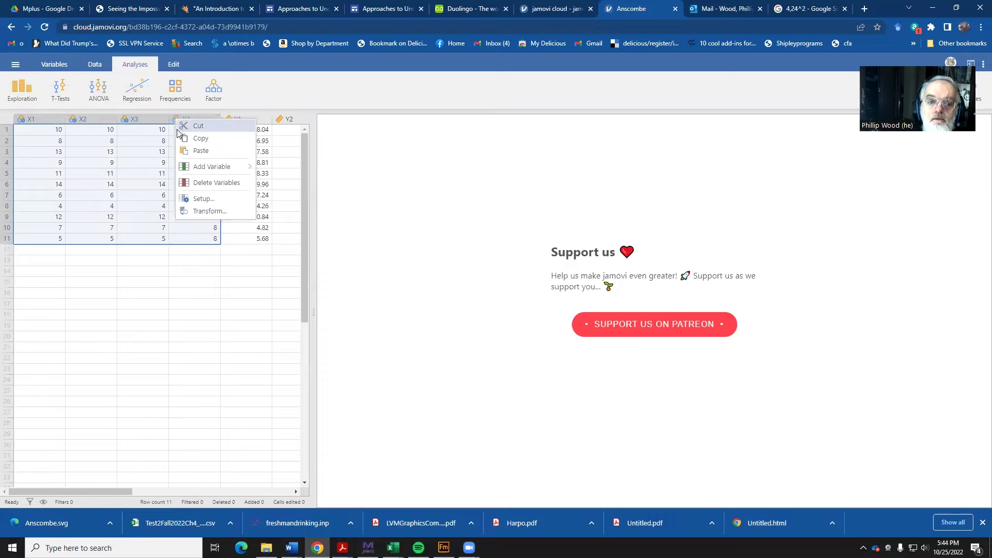
pyautogui.click(187, 200)
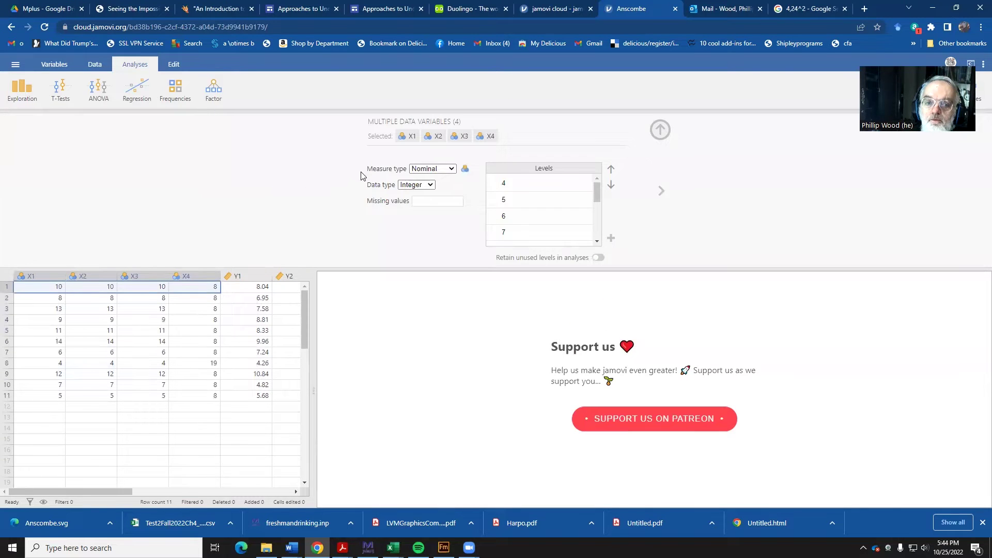
pyautogui.click(452, 169)
pyautogui.click(444, 207)
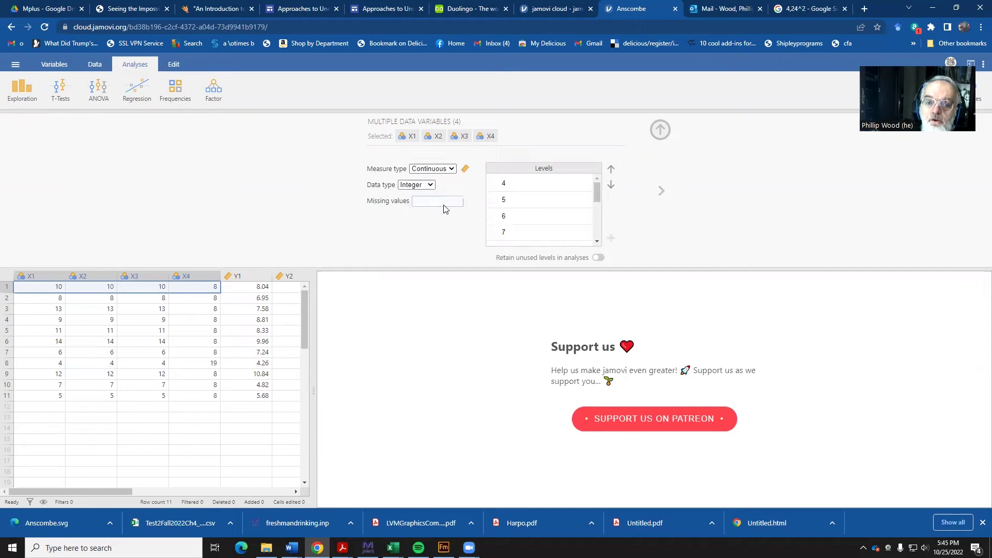
pyautogui.click(661, 129)
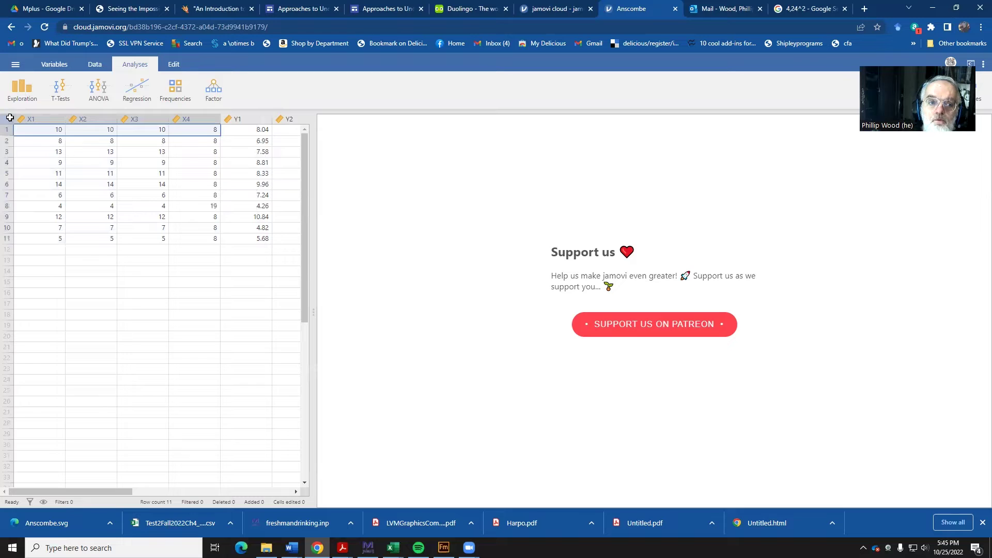
pyautogui.click(33, 119)
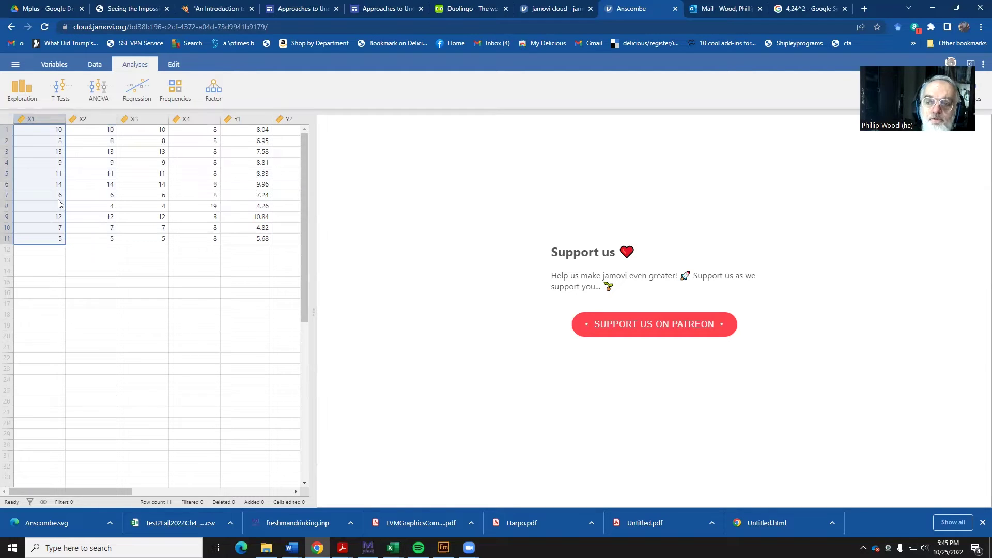
# - Create a Correlation Matrix of X1 and Y1 with 95% confidence intervals
pyautogui.click(16, 91)
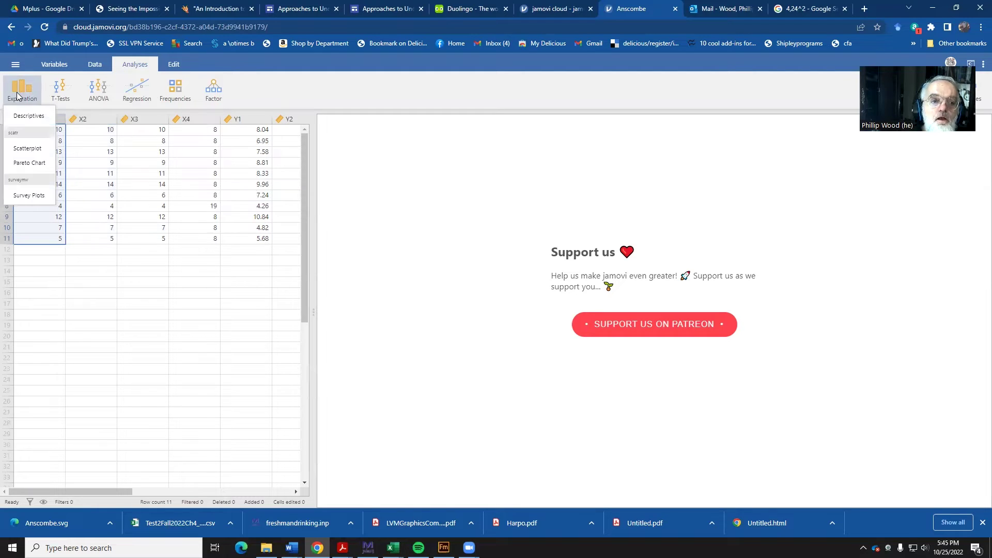
pyautogui.click(137, 90)
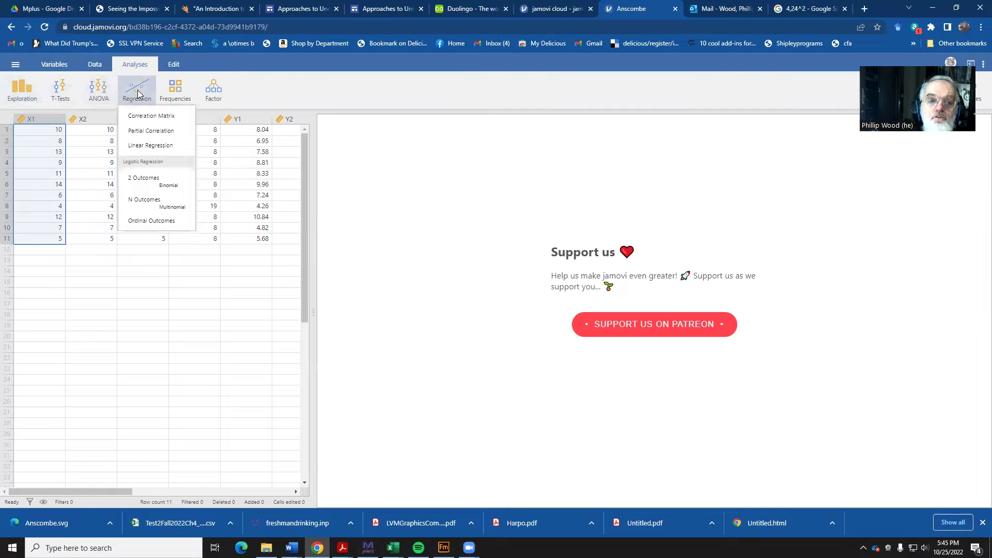
pyautogui.click(138, 116)
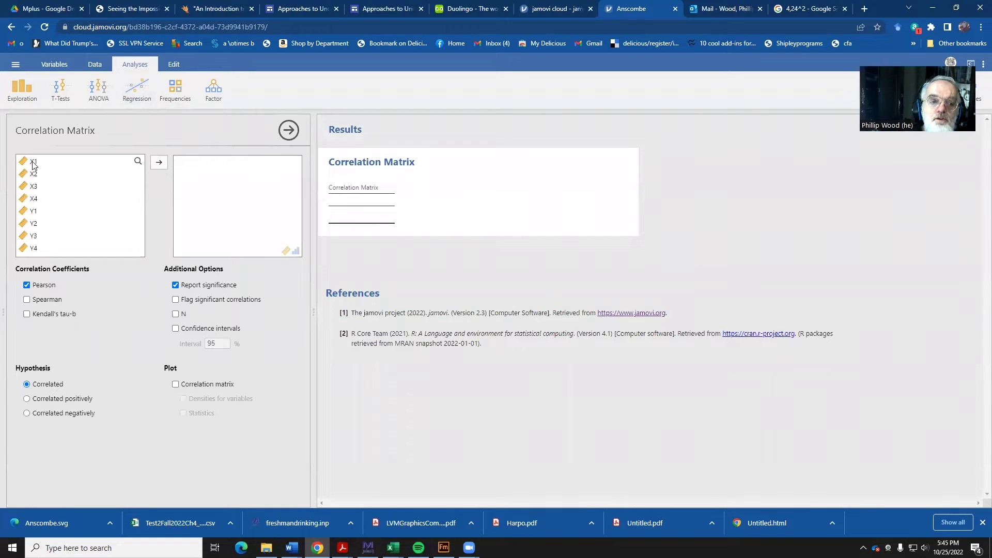
pyautogui.click(71, 161)
pyautogui.click(159, 162)
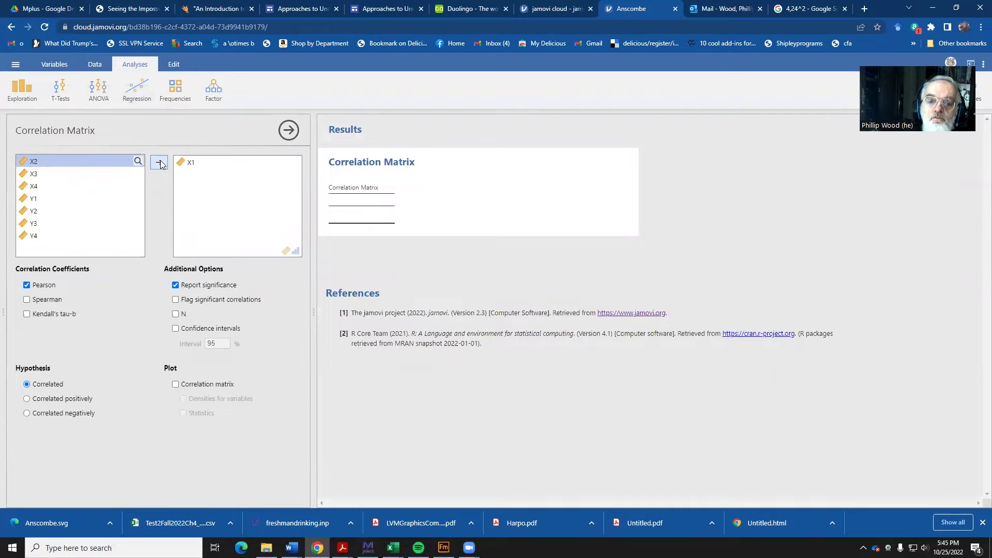
pyautogui.click(33, 201)
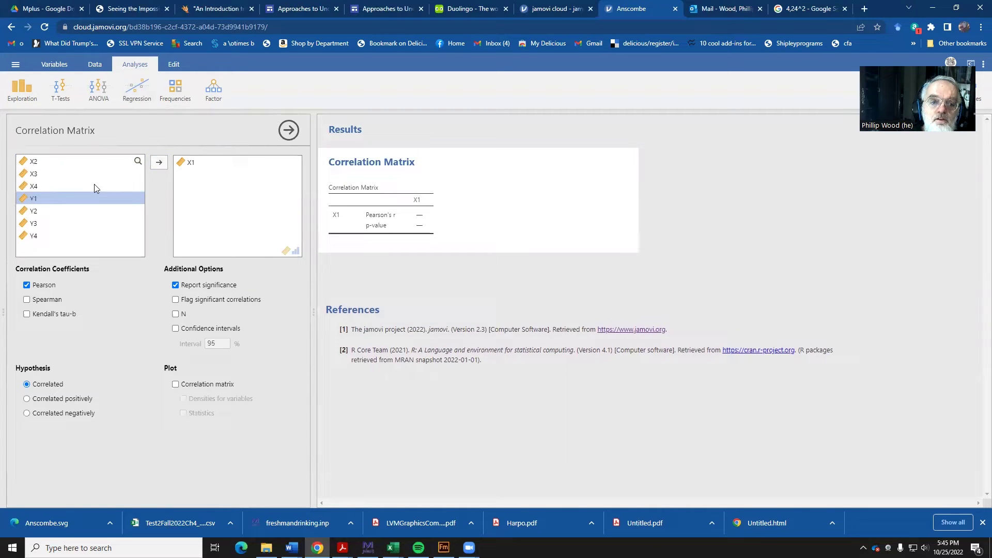
pyautogui.click(158, 163)
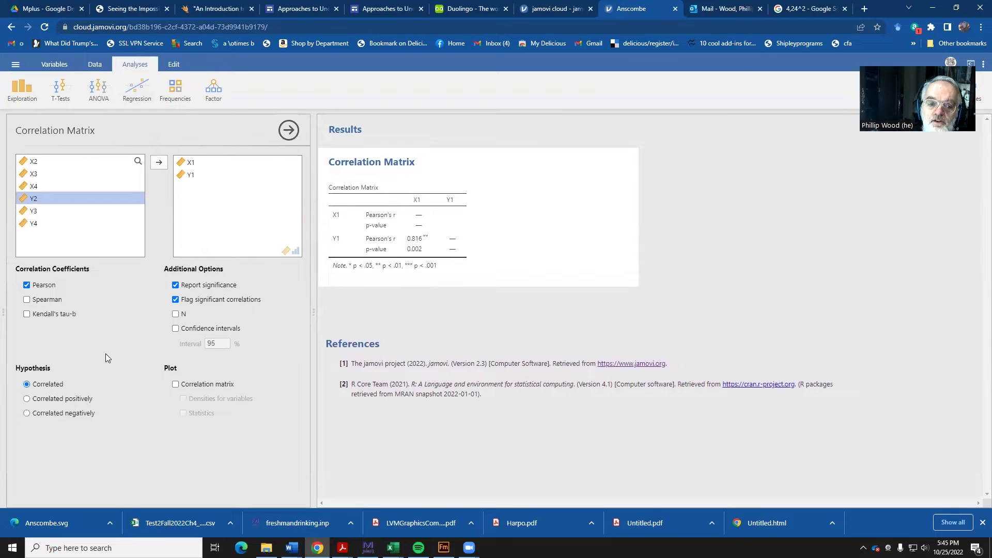
pyautogui.click(176, 329)
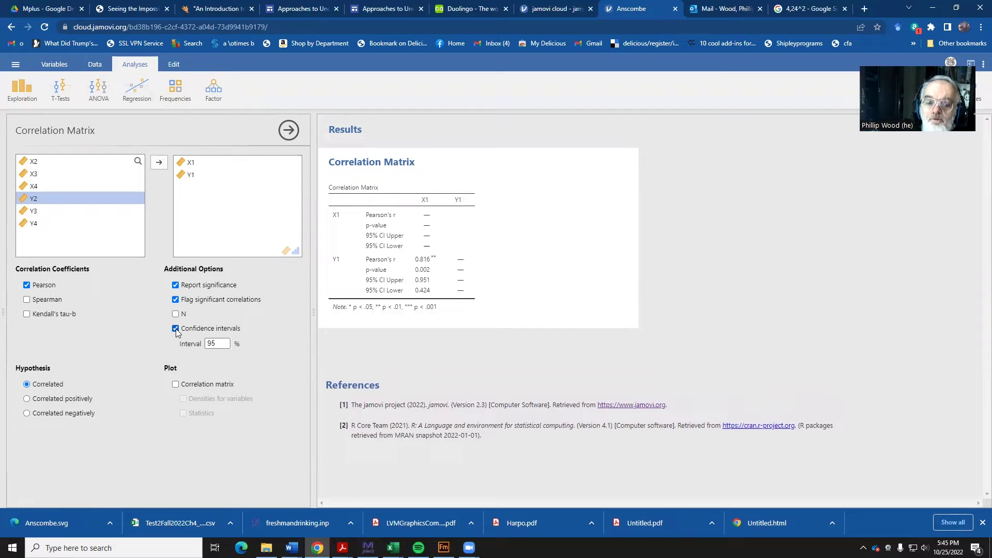
# - Add a correlation matrix plot showing densities for X1 and Y1
pyautogui.click(175, 384)
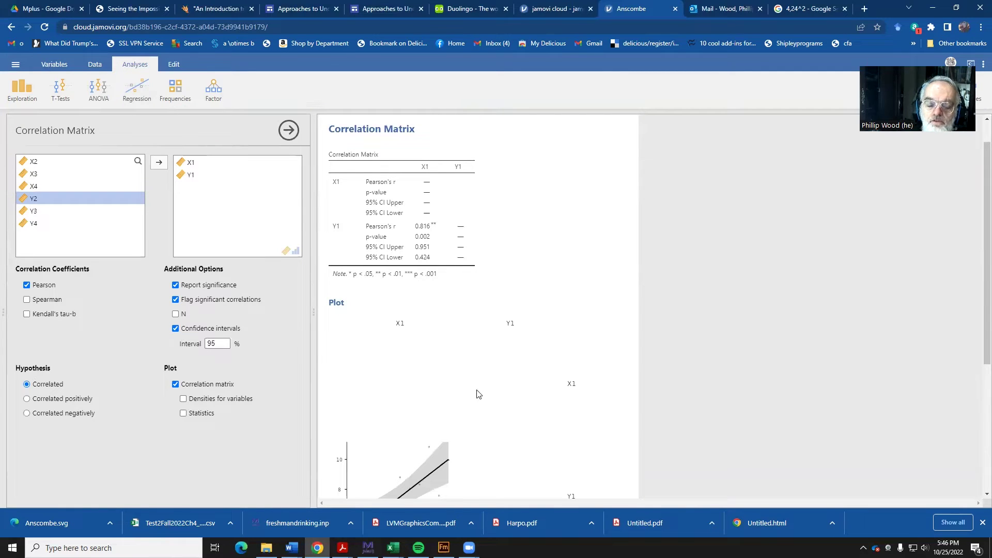
pyautogui.click(183, 400)
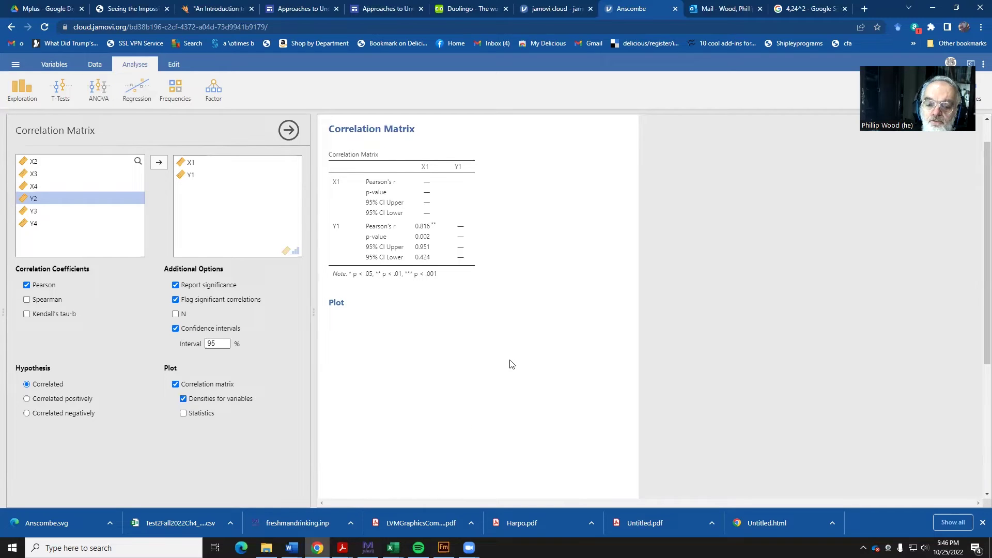
pyautogui.scroll(-3, 510, 365)
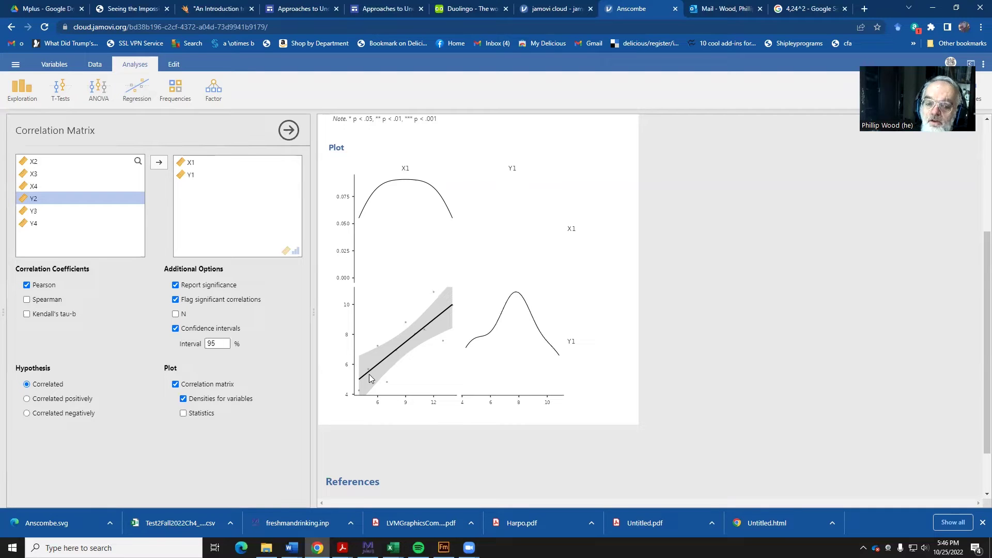
pyautogui.scroll(4, 409, 318)
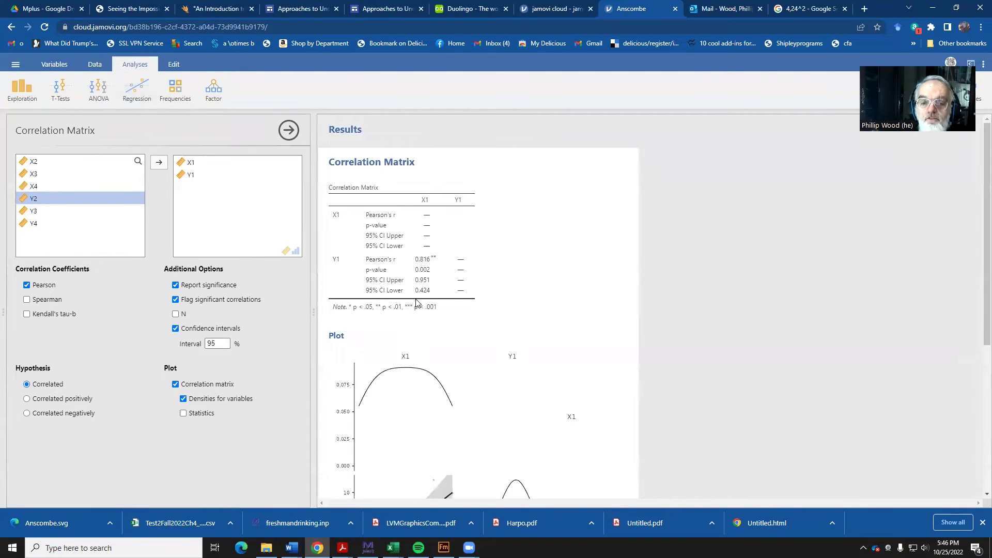
# - Start a new Linear Regression analysis from the Regression menu
pyautogui.scroll(-3, 416, 303)
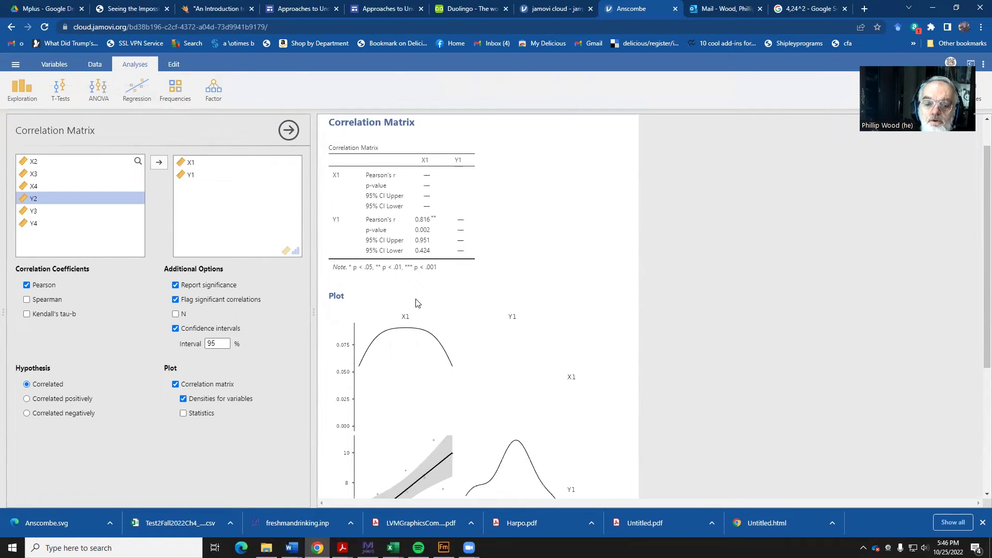
pyautogui.scroll(-2, 417, 303)
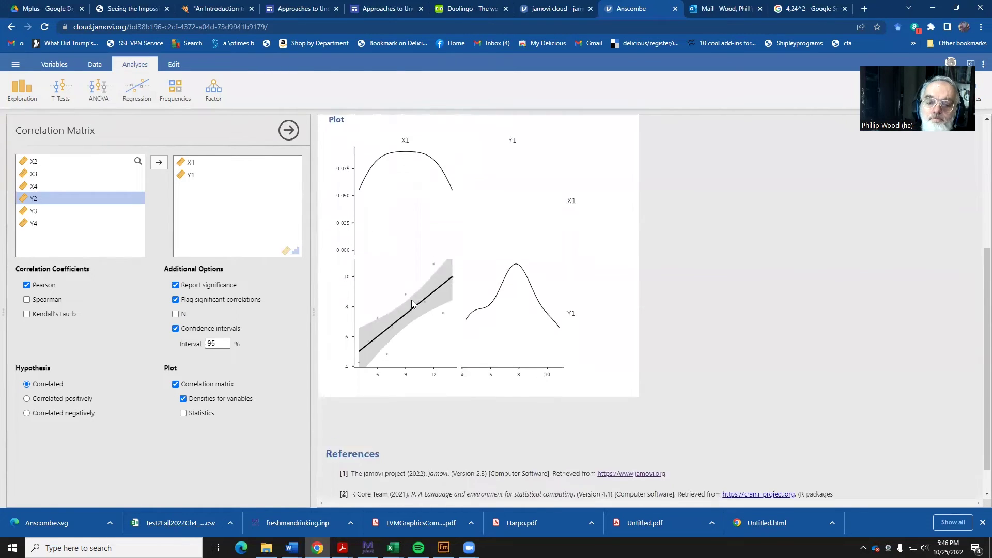
pyautogui.click(134, 92)
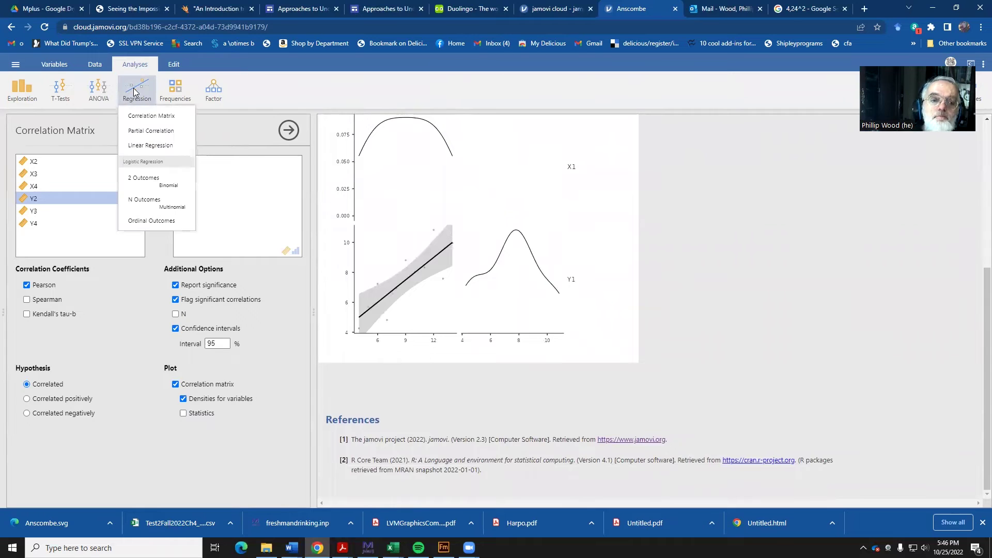
pyautogui.click(147, 147)
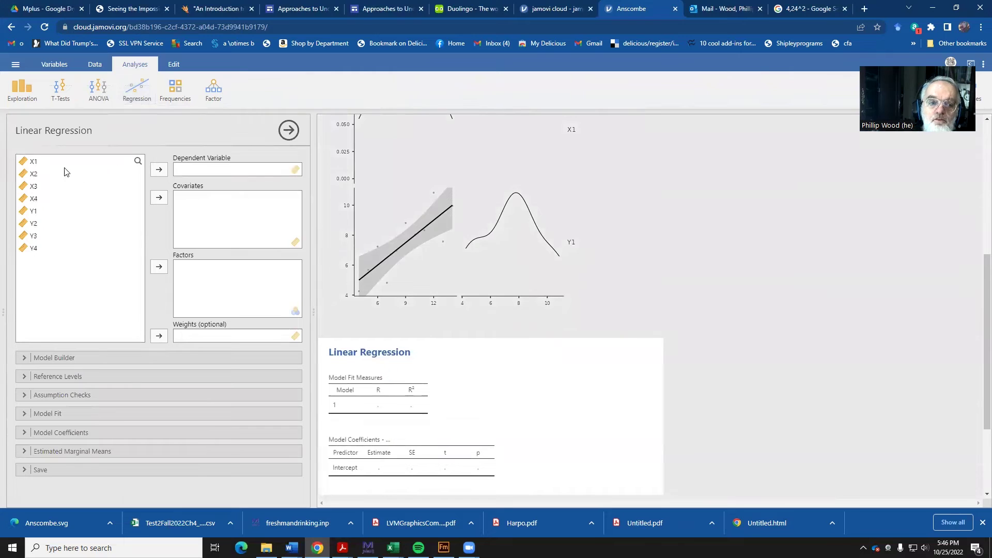
# - Regress Y1 on X1, with X1 as covariate and Y1 as the dependent variable
pyautogui.click(28, 165)
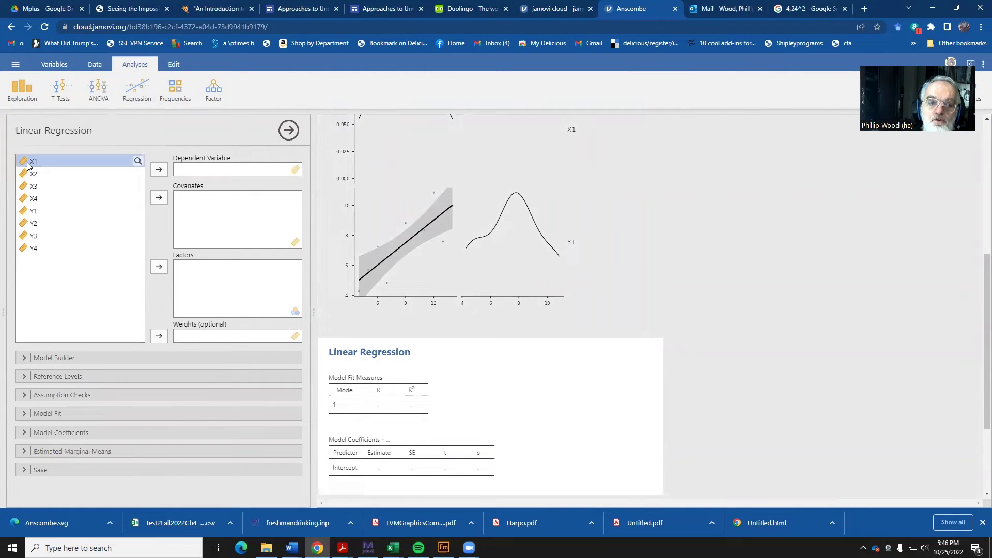
pyautogui.click(156, 199)
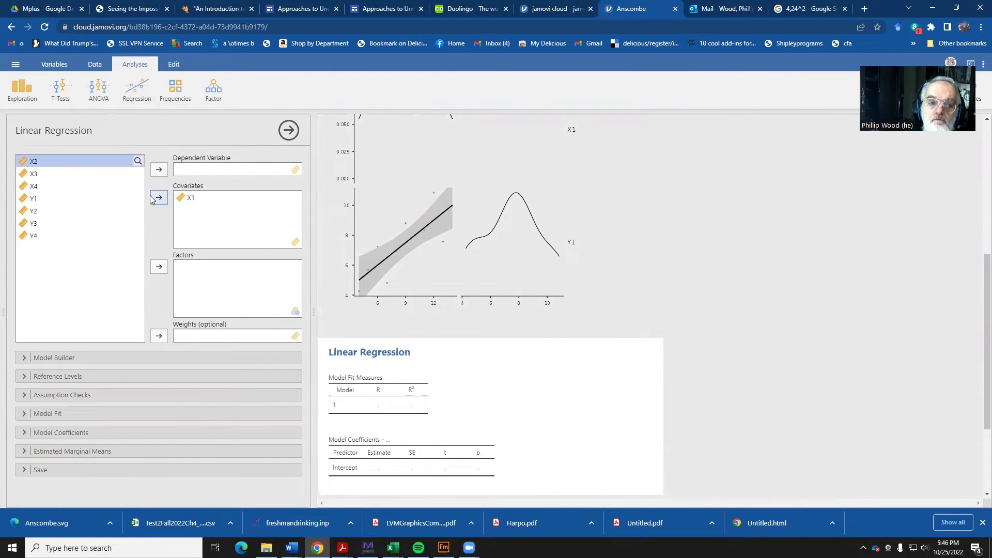
pyautogui.click(35, 199)
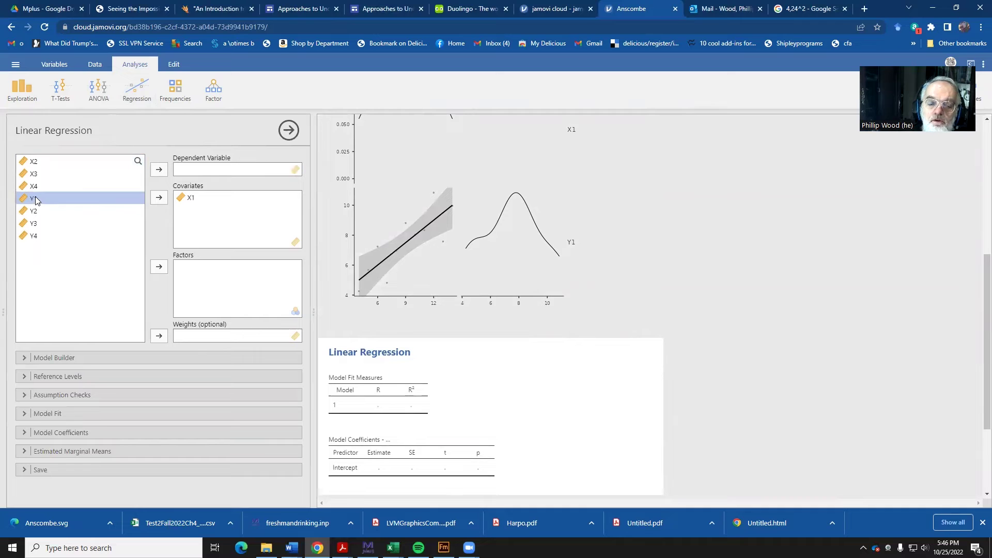
pyautogui.click(159, 170)
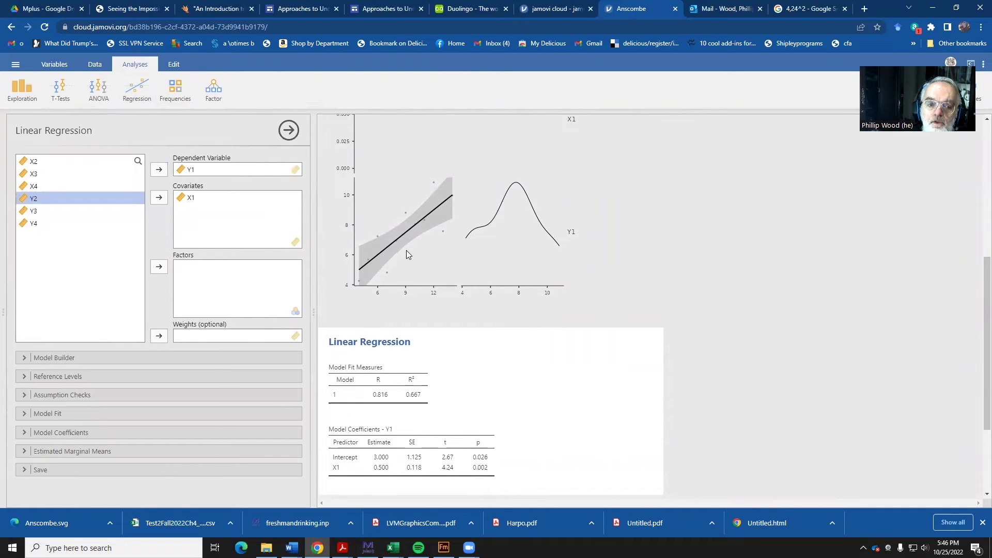
pyautogui.scroll(-1, 406, 250)
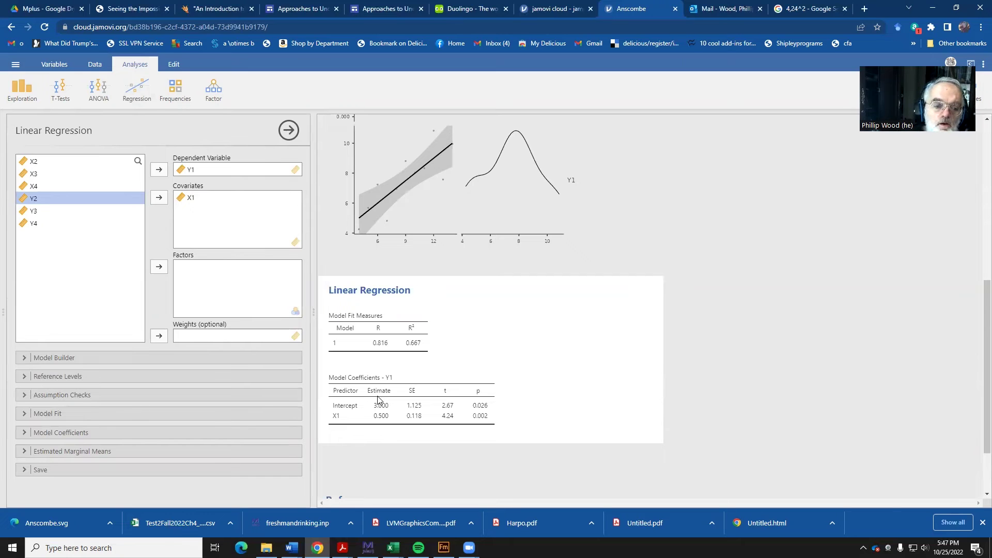
# - Add estimate confidence intervals, standardized estimates and their confidence intervals to Model Coefficients
pyautogui.click(25, 432)
pyautogui.scroll(-2, 103, 393)
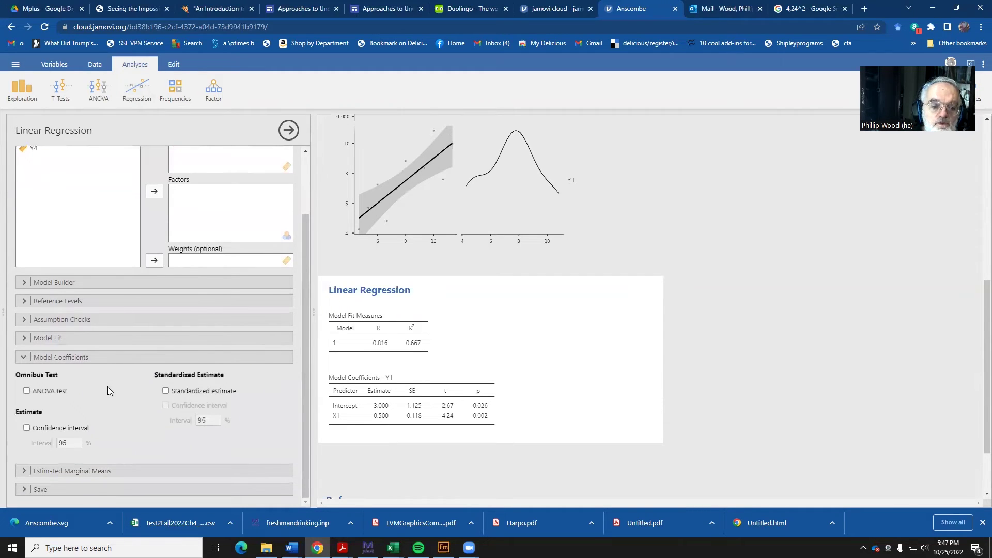
pyautogui.click(26, 428)
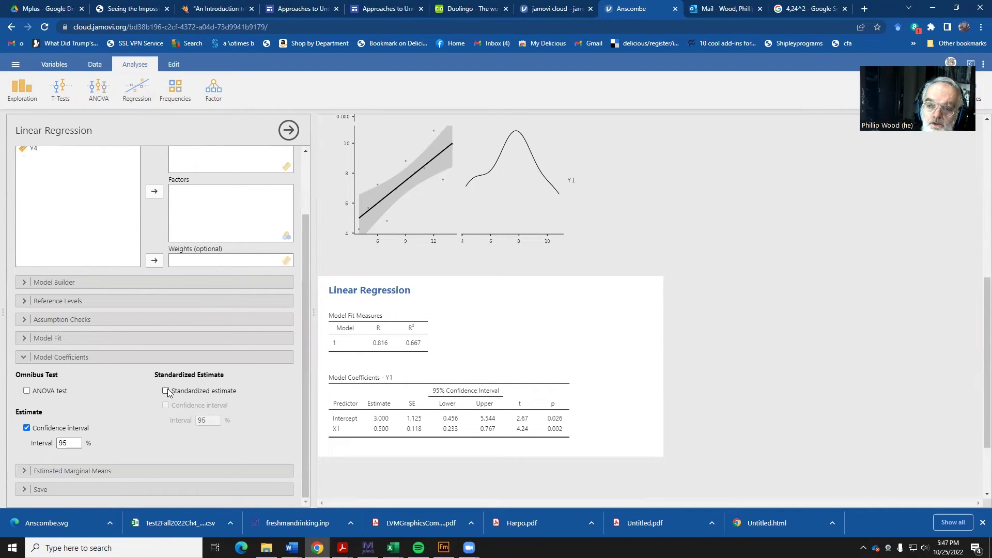
pyautogui.click(165, 391)
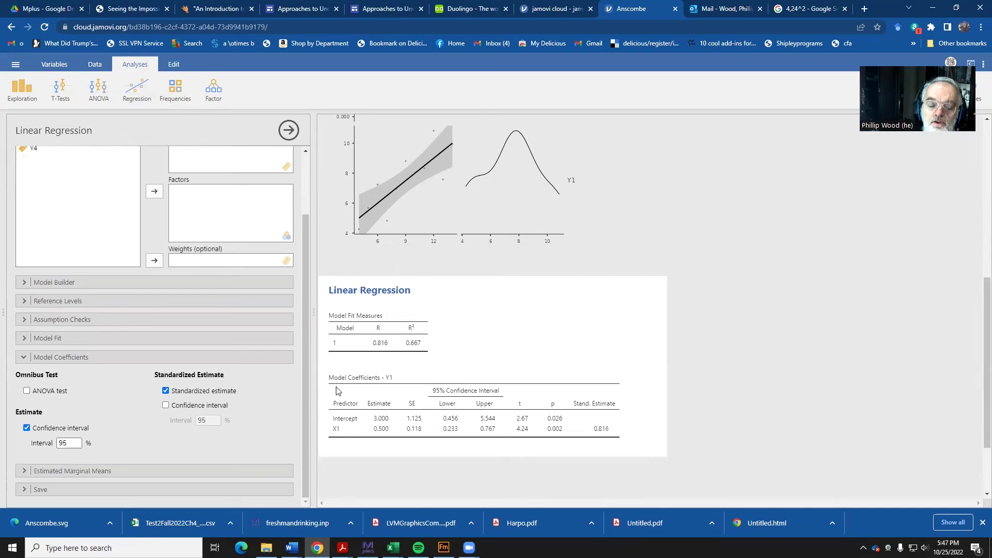
pyautogui.click(165, 405)
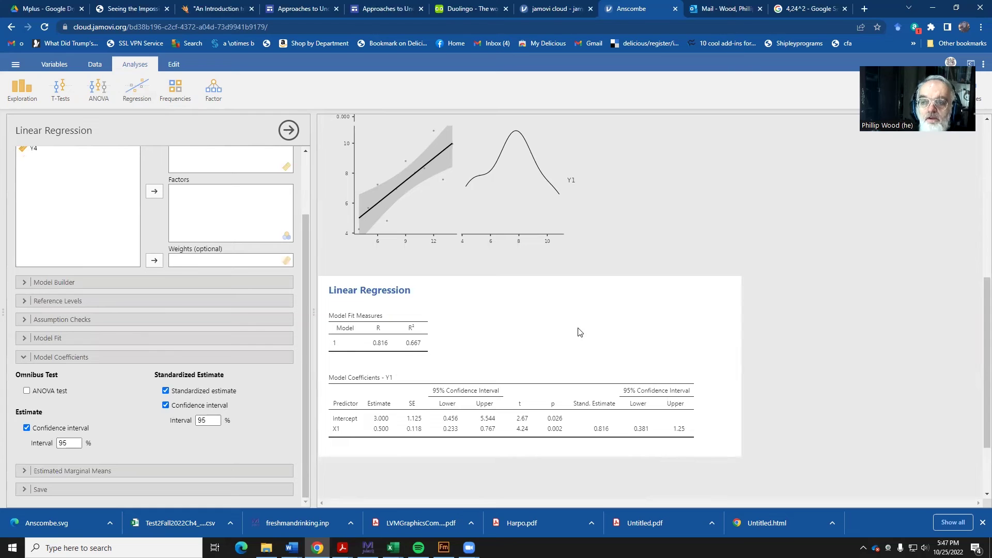
pyautogui.scroll(7, 586, 325)
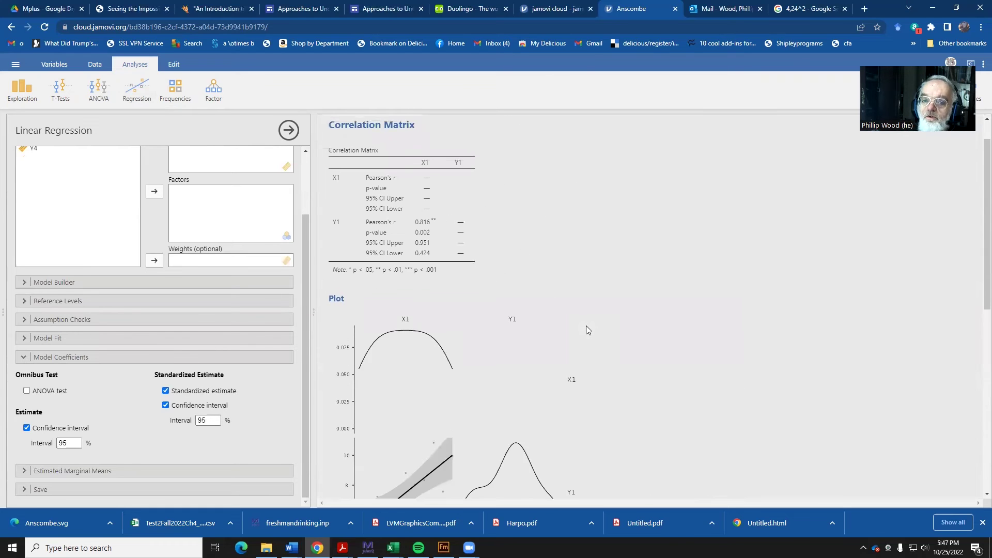
# - Copy the Correlation Matrix analysis to the clipboard and bring up the Book2 Excel workbook
pyautogui.click(478, 271)
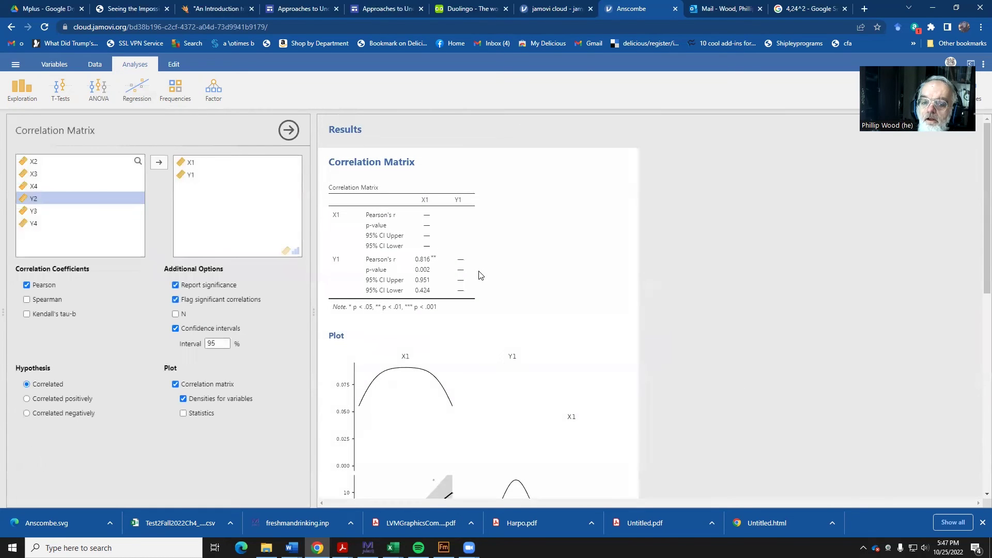
pyautogui.rightClick(483, 268)
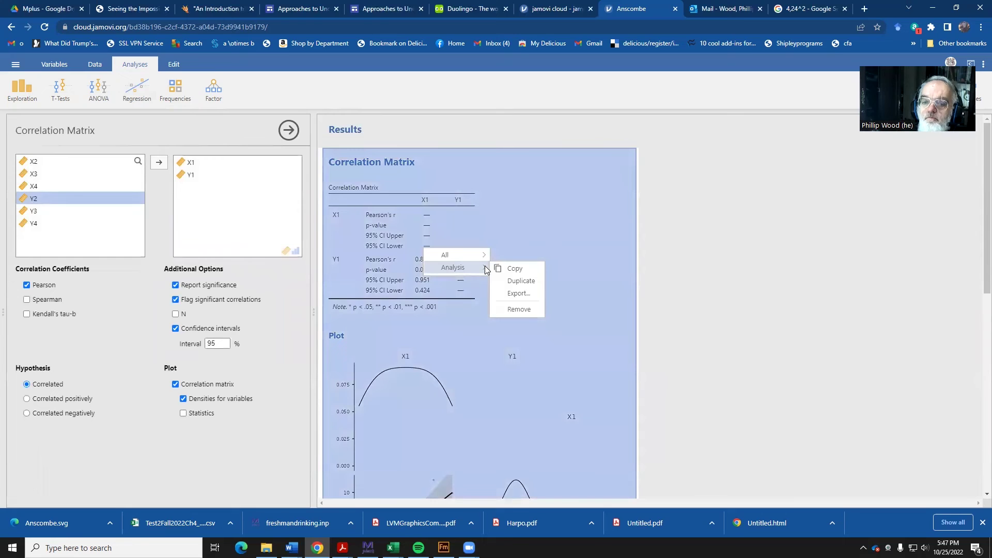
pyautogui.rightClick(520, 226)
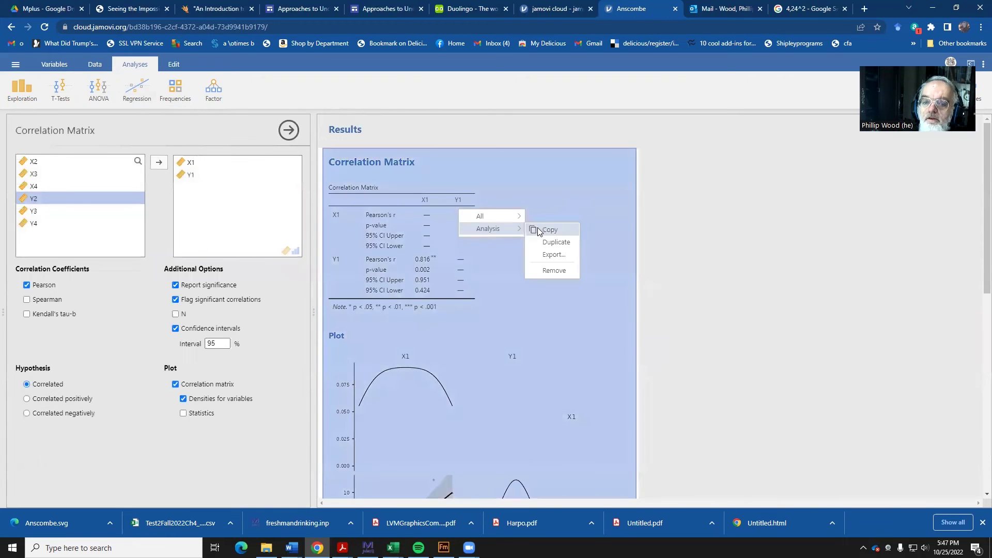
pyautogui.click(567, 227)
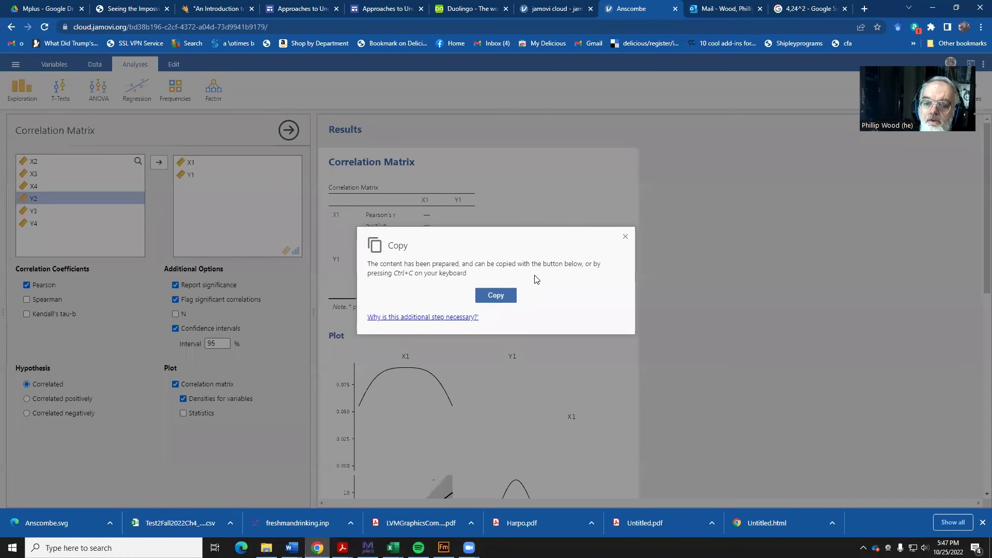
pyautogui.click(495, 296)
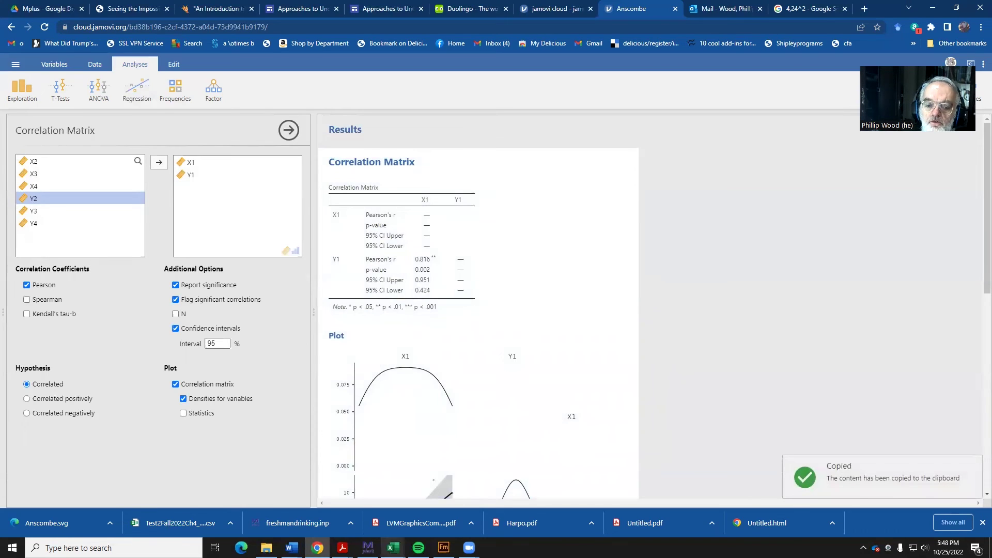
pyautogui.moveTo(392, 547)
pyautogui.click(472, 510)
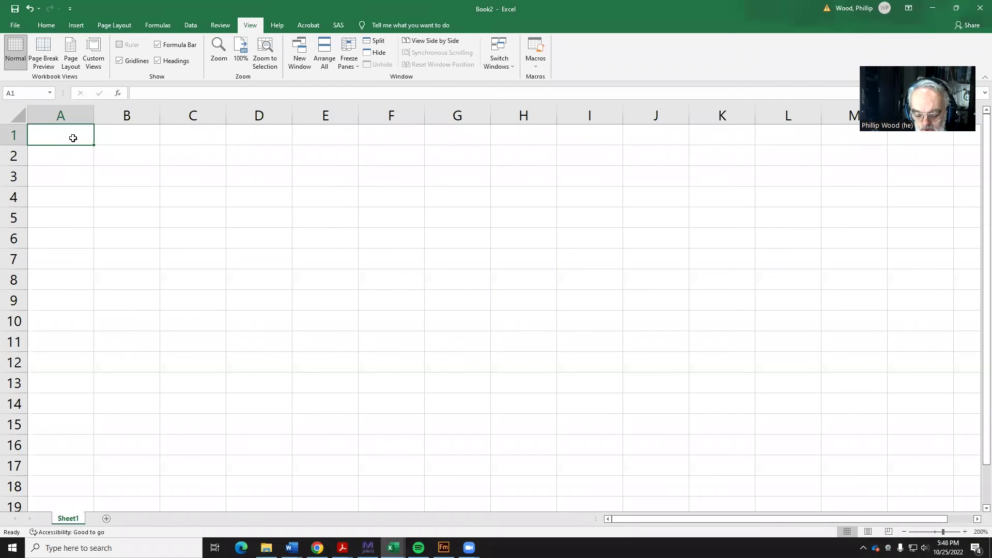
# - Paste the jamovi correlation table and plot into Sheet1 at cell A1
pyautogui.hotkey('ctrl', 'v')
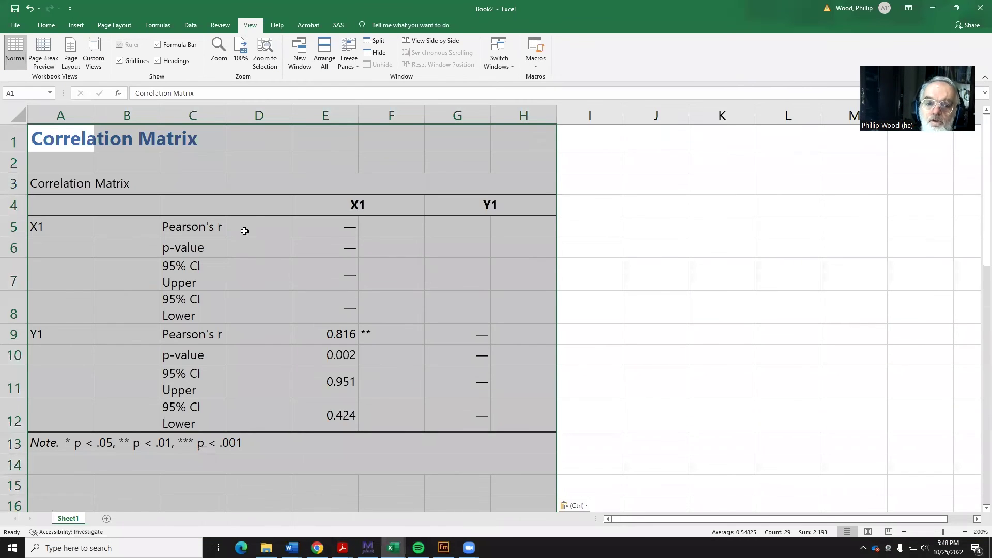
pyautogui.scroll(-5, 245, 231)
pyautogui.scroll(5, 245, 229)
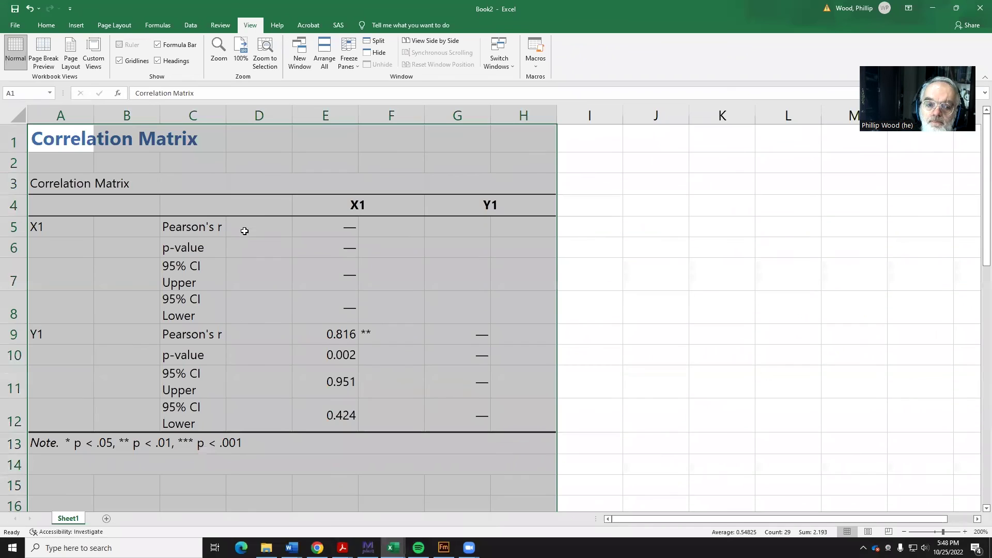
pyautogui.click(270, 115)
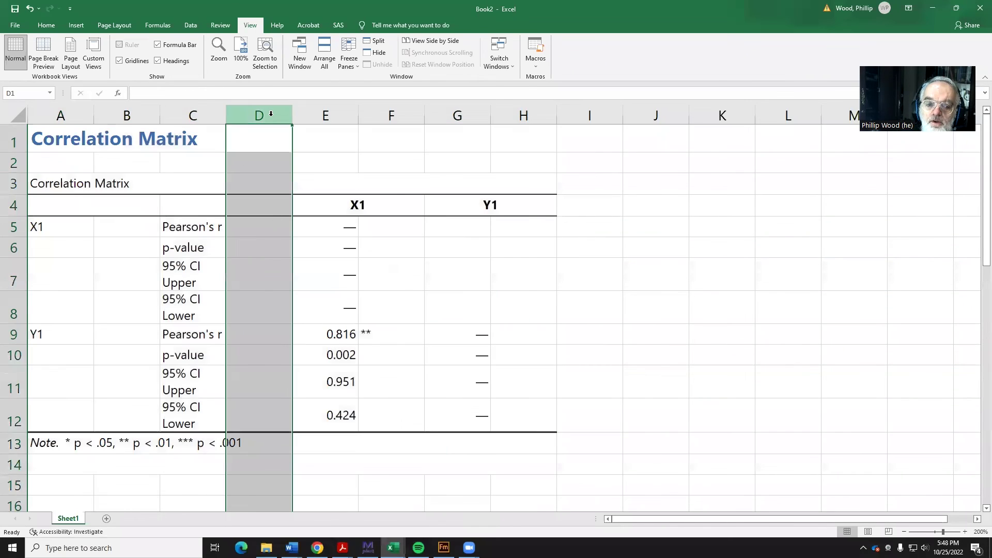
pyautogui.click(391, 114)
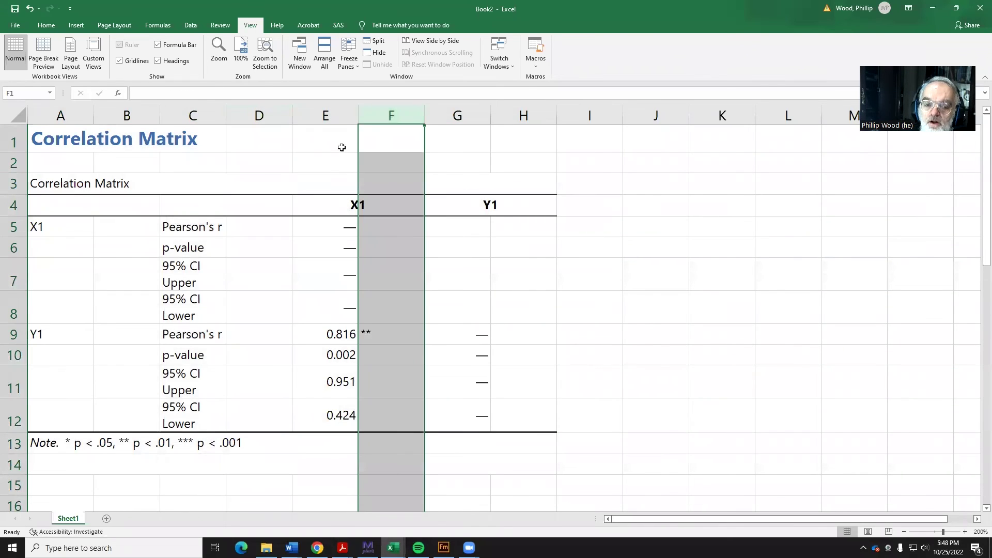
# - Select cell A45 below the pasted plot and return to jamovi in Chrome
pyautogui.scroll(-7, 219, 245)
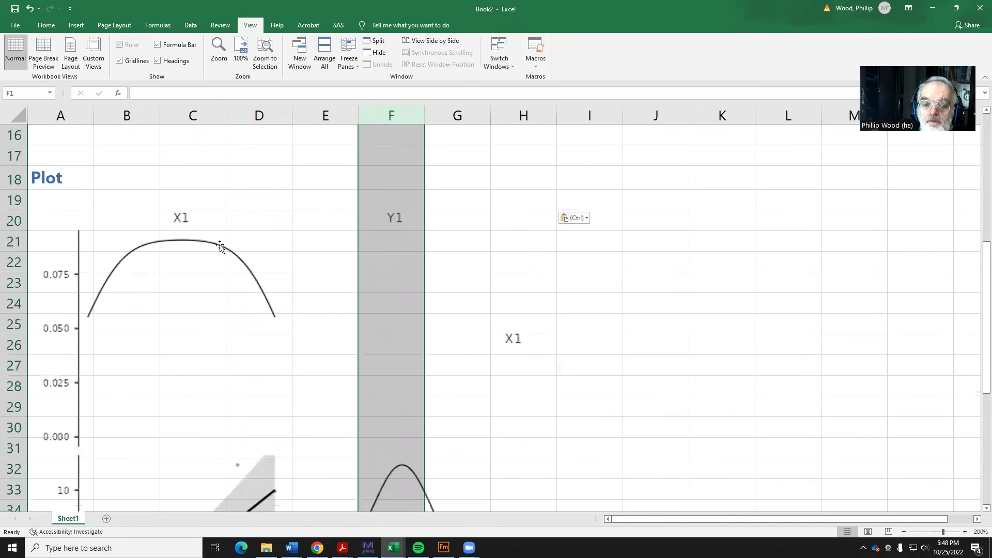
pyautogui.scroll(-3, 221, 245)
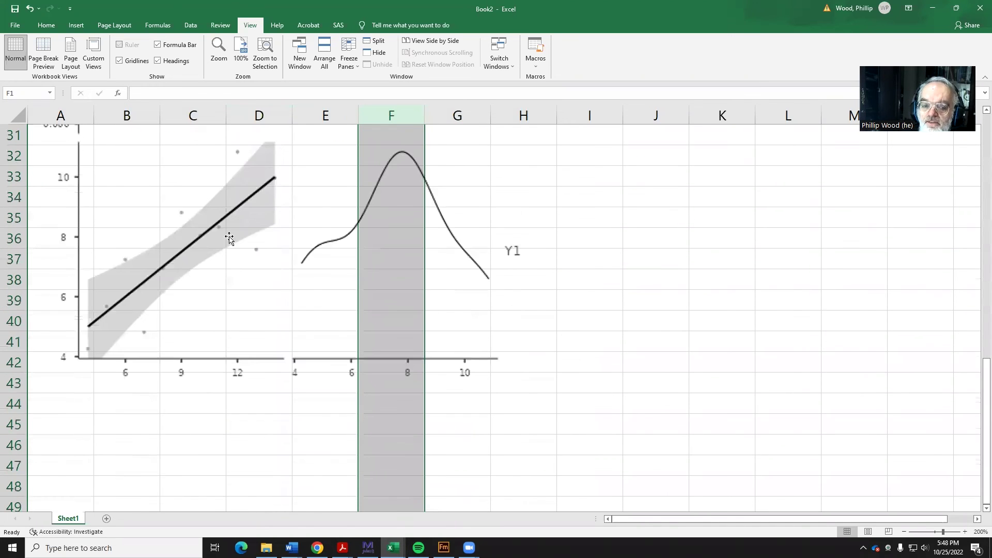
pyautogui.click(270, 314)
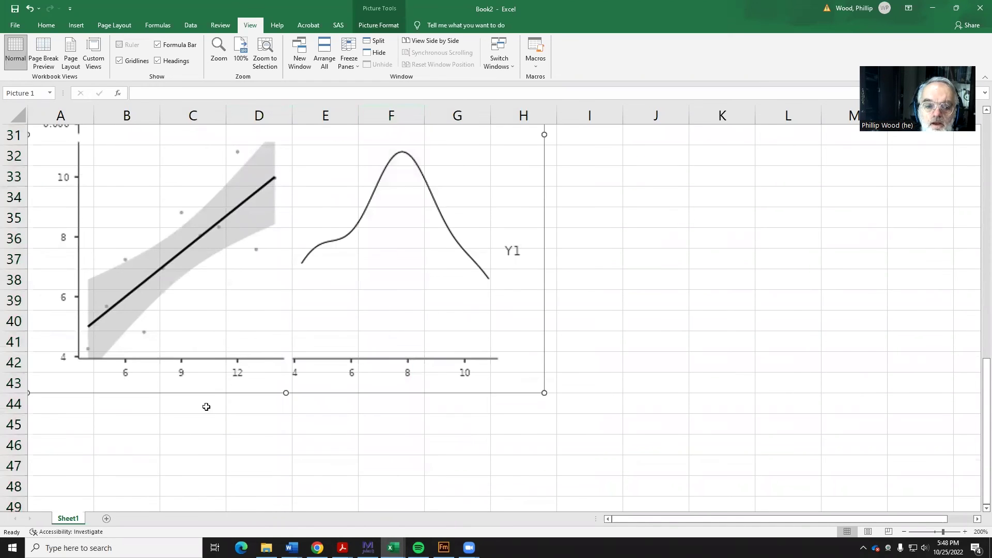
pyautogui.click(78, 421)
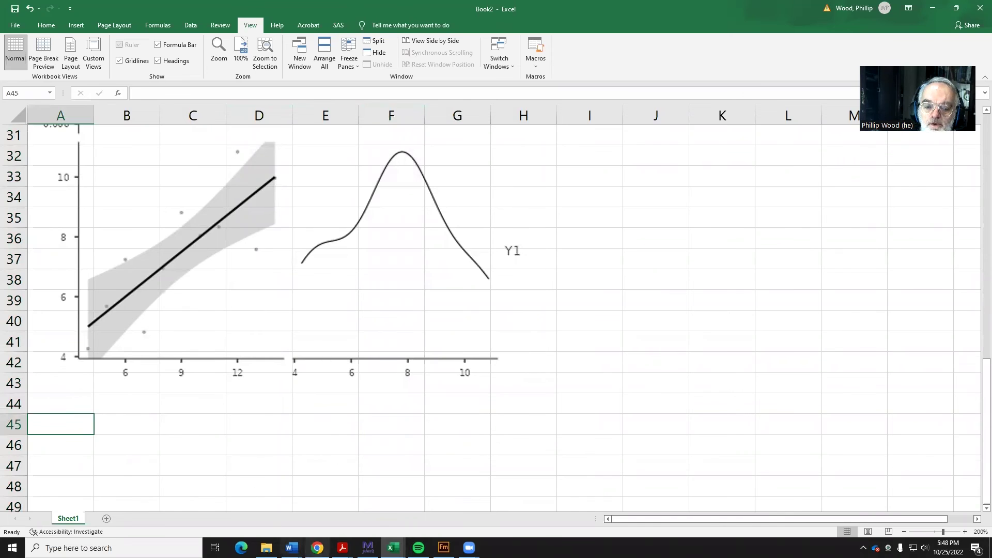
pyautogui.click(317, 548)
# - Copy the Linear Regression analysis via Analysis > Copy, then bring the Book2 Excel workbook back
pyautogui.scroll(-8, 445, 305)
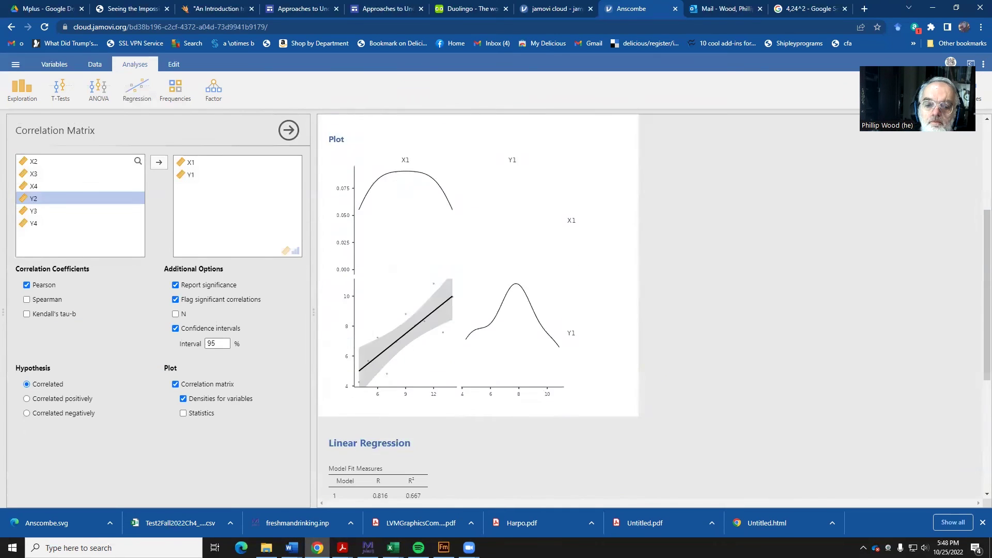
pyautogui.click(447, 308)
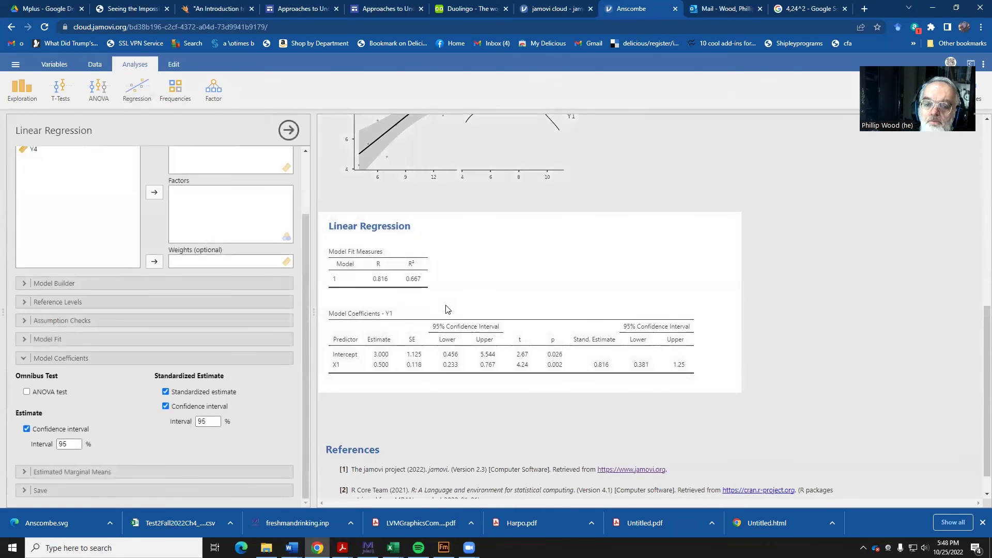
pyautogui.rightClick(470, 270)
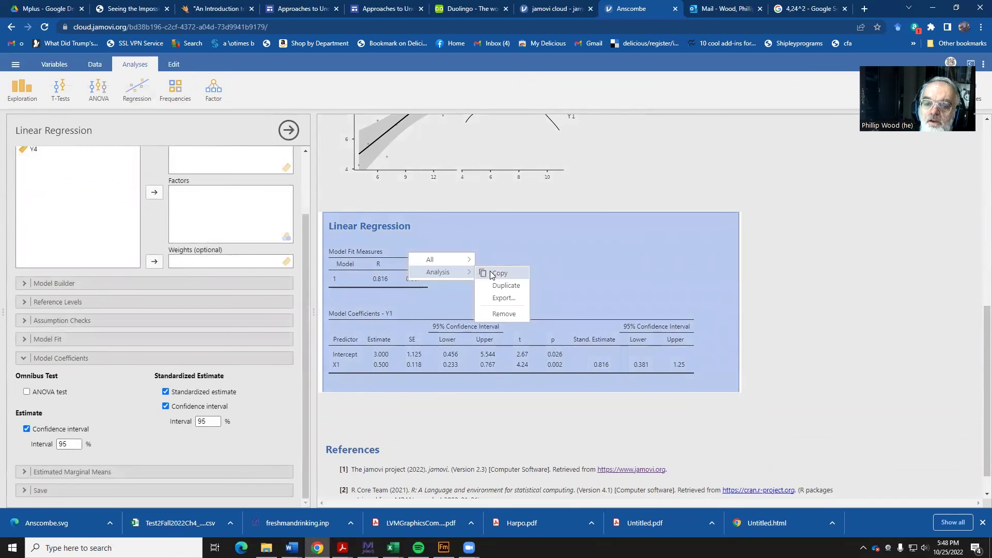
pyautogui.click(490, 271)
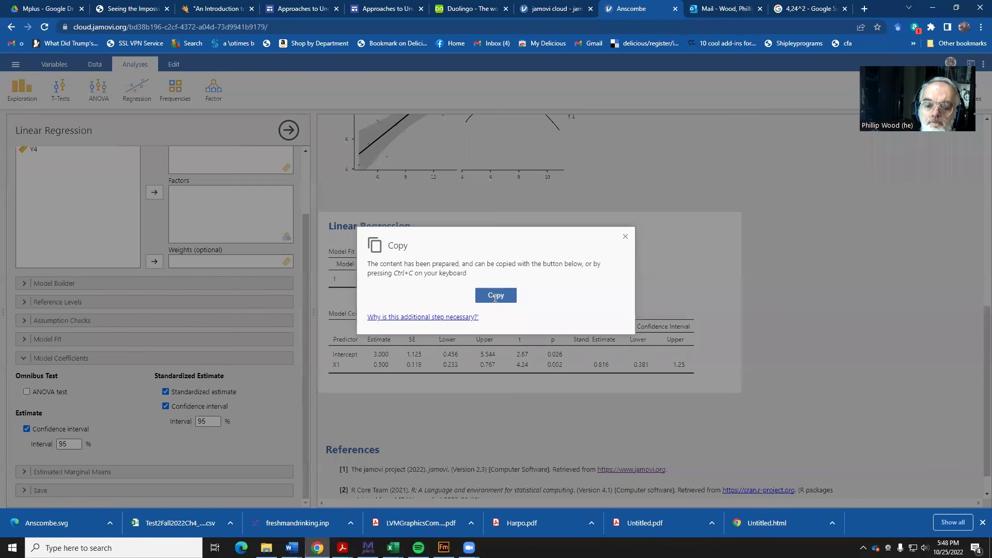
pyautogui.click(495, 297)
pyautogui.moveTo(393, 548)
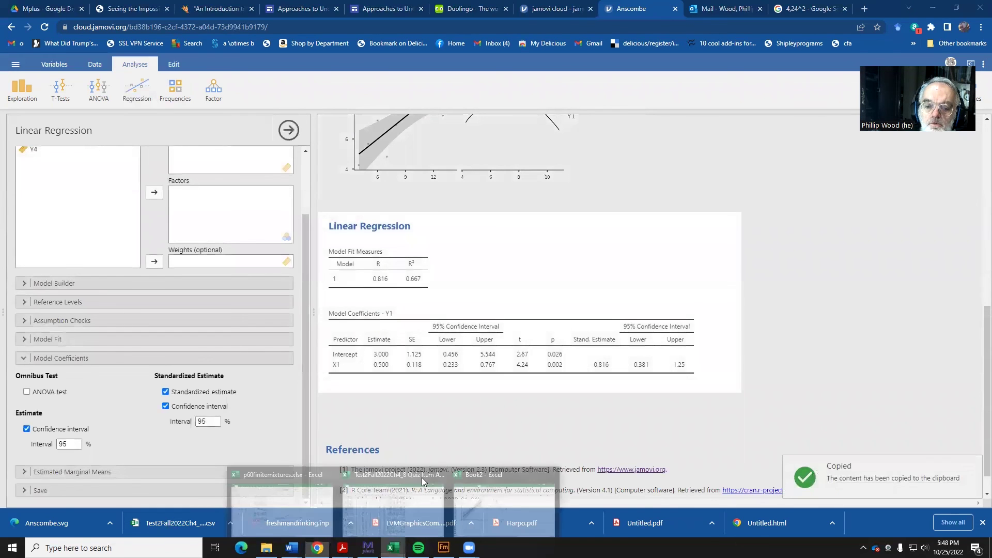
pyautogui.click(486, 498)
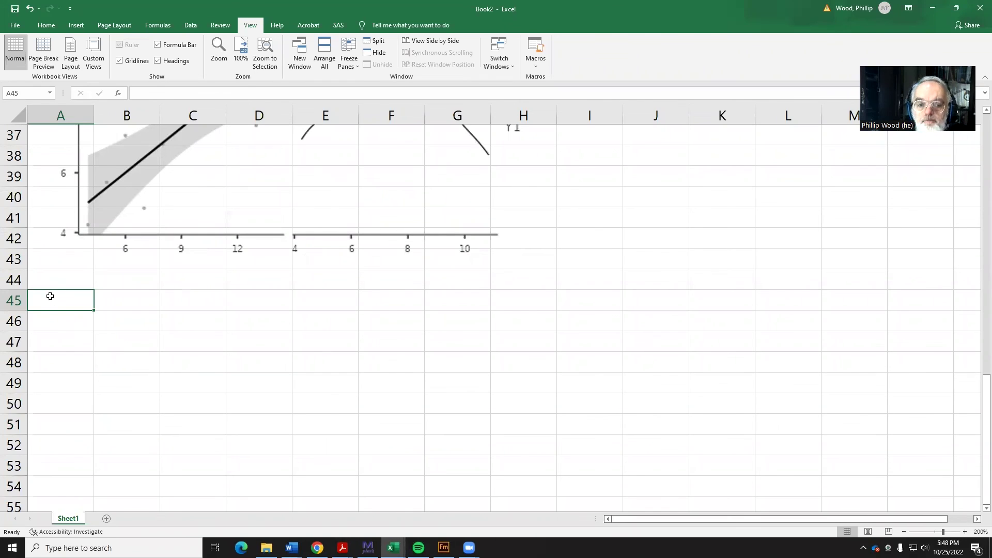
# - Paste the regression tables at A45, showing R 0.816, R² 0.667 and coefficients 3 and 0.5
pyautogui.hotkey('ctrl', 'v')
pyautogui.scroll(-3, 77, 299)
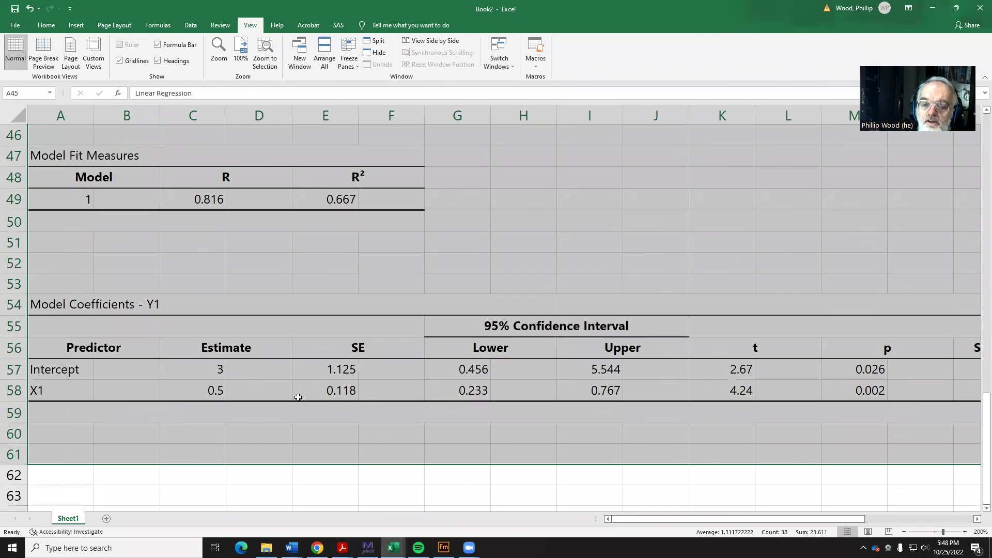